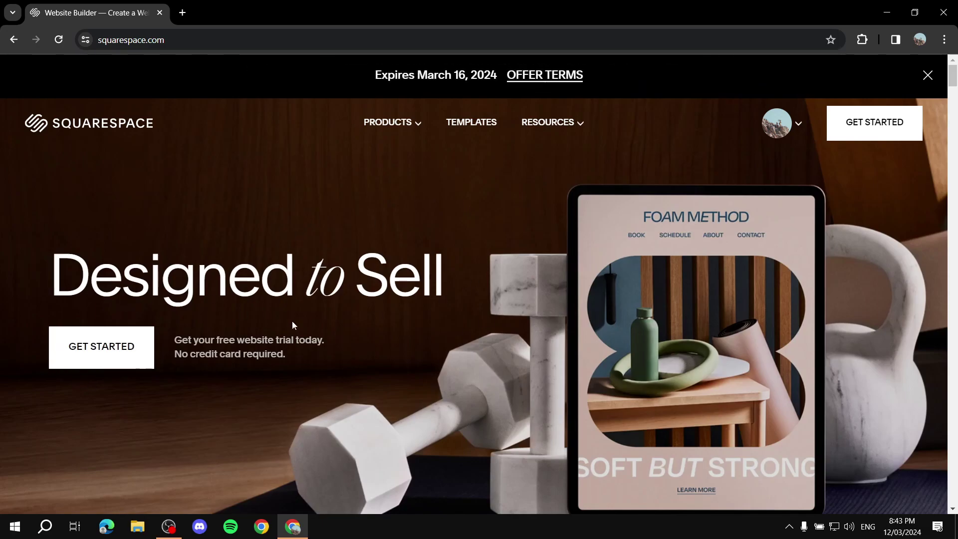
Step: Start a new Squarespace website from the home page's Get Started button
click(104, 344)
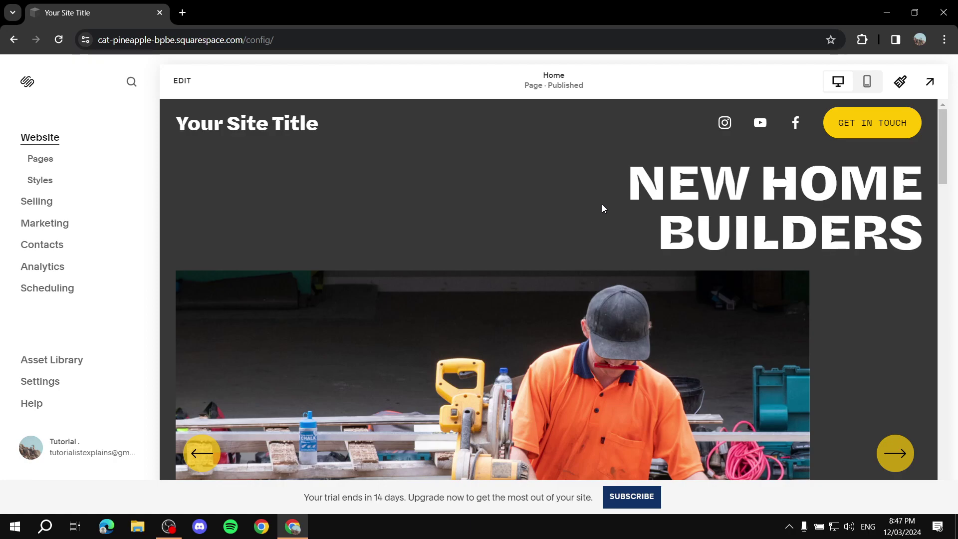
Step: Scroll the Home page preview to review the BUILDERS hero slideshow and Our Services cards
scroll(579, 121, down, 3)
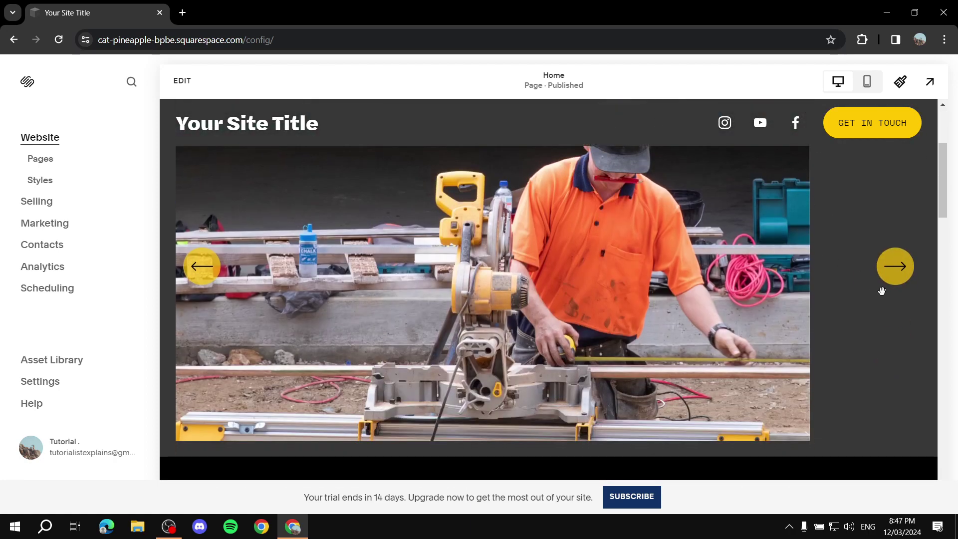
scroll(815, 318, up, 2)
scroll(733, 173, down, 12)
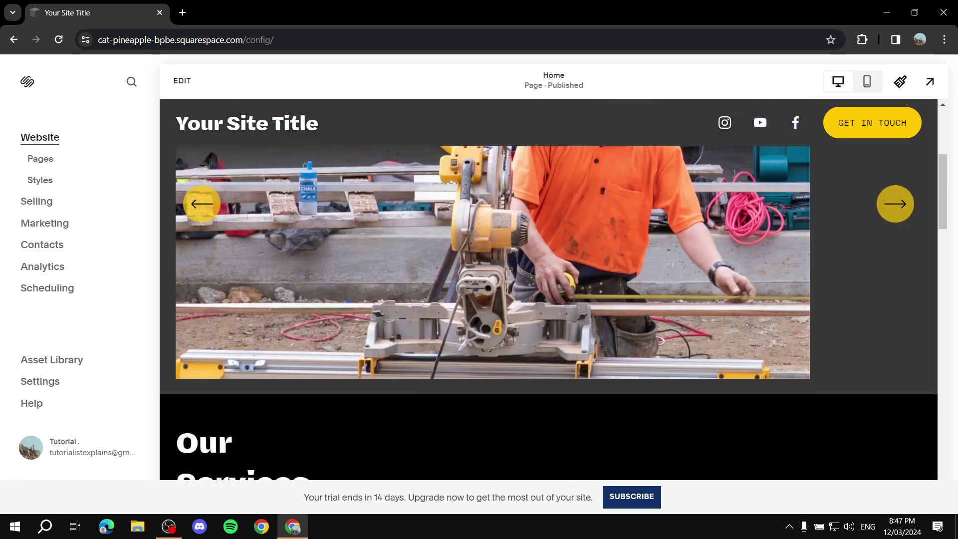
scroll(705, 305, up, 10)
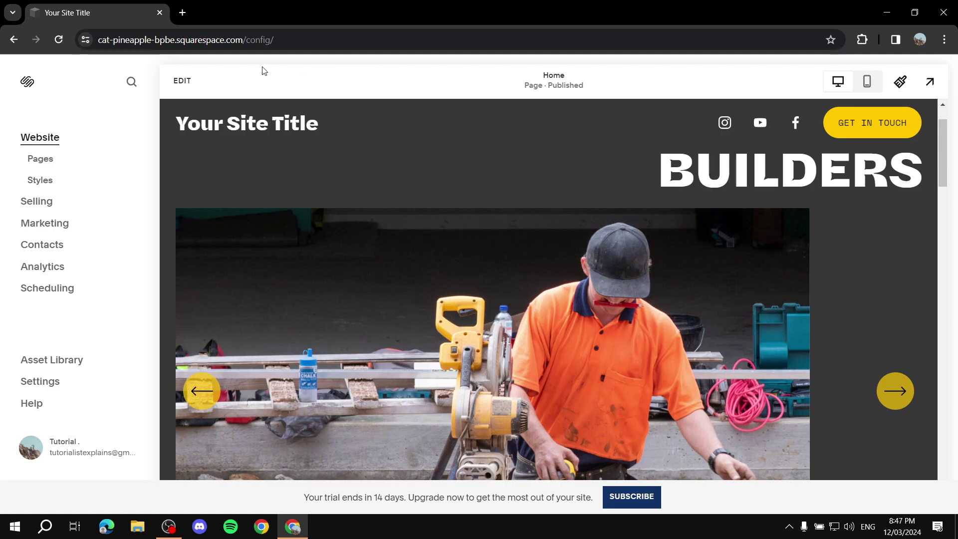
Step: Put the Home page into edit mode and open the site-wide footer for editing
click(183, 82)
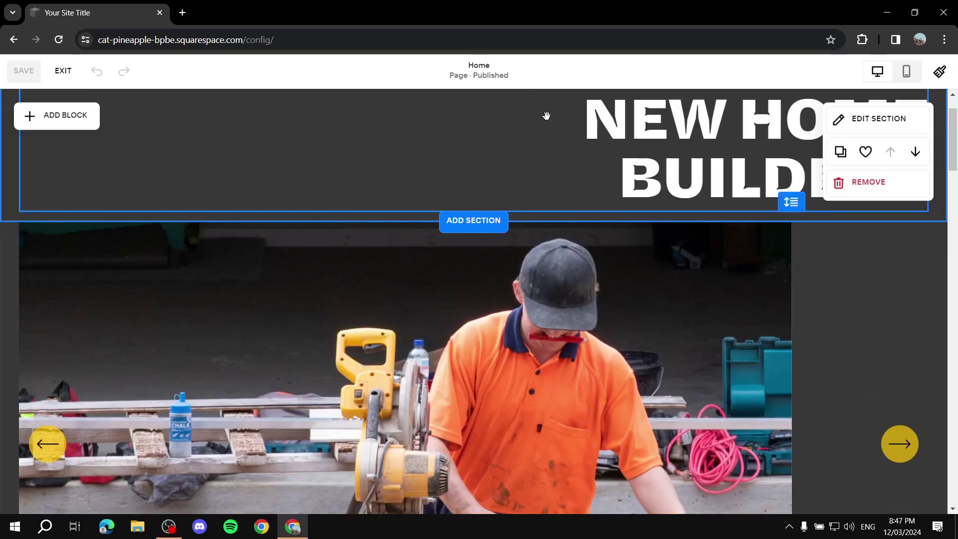
scroll(615, 282, down, 7)
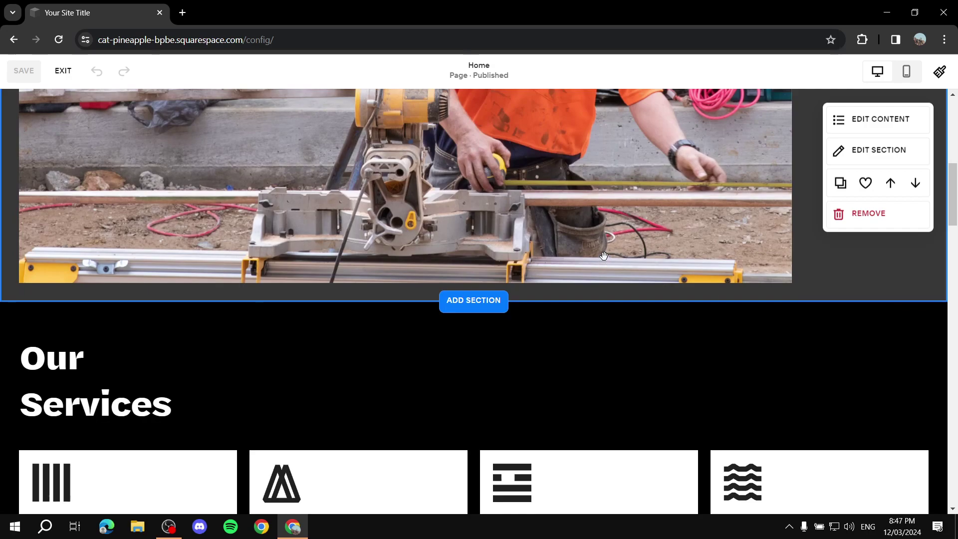
scroll(604, 255, down, 8)
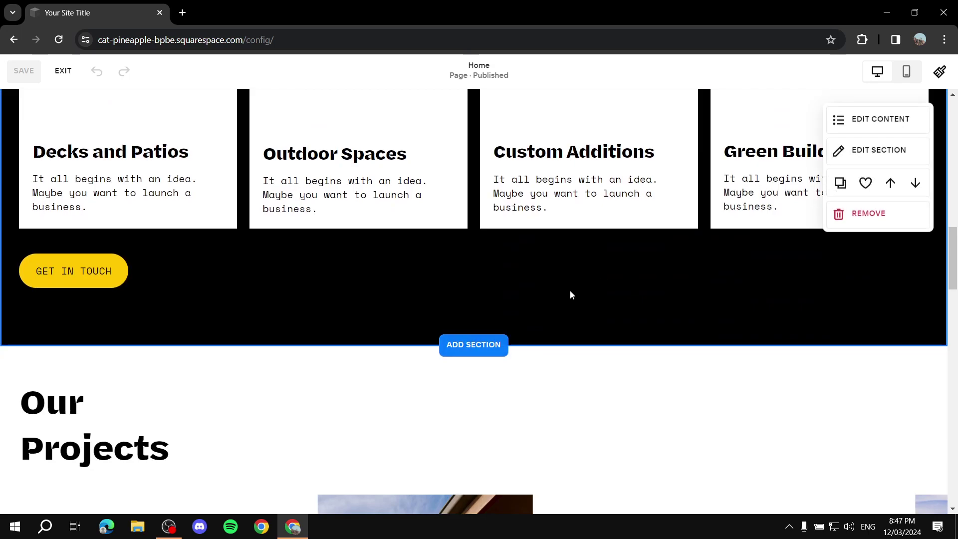
scroll(570, 260, down, 7)
scroll(578, 243, down, 15)
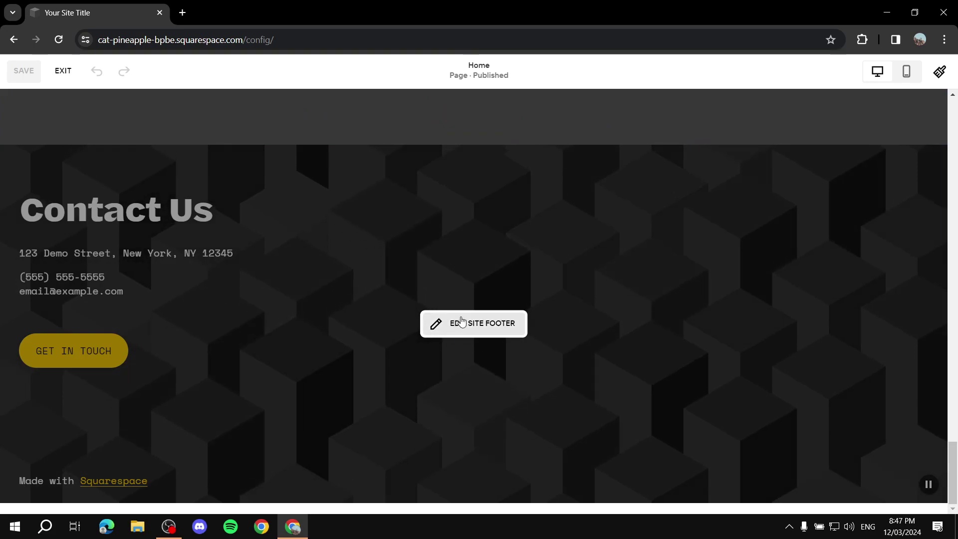
scroll(463, 319, up, 3)
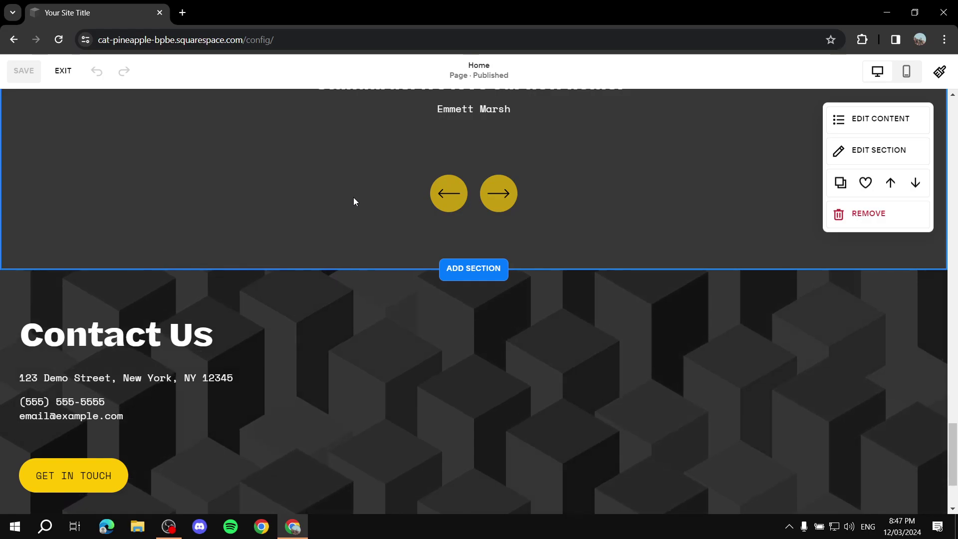
scroll(411, 298, down, 3)
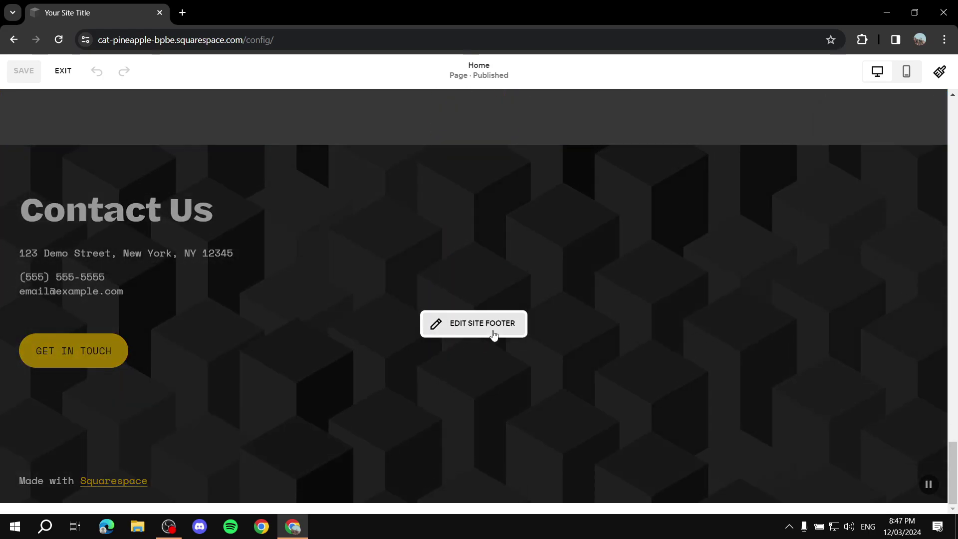
click(453, 324)
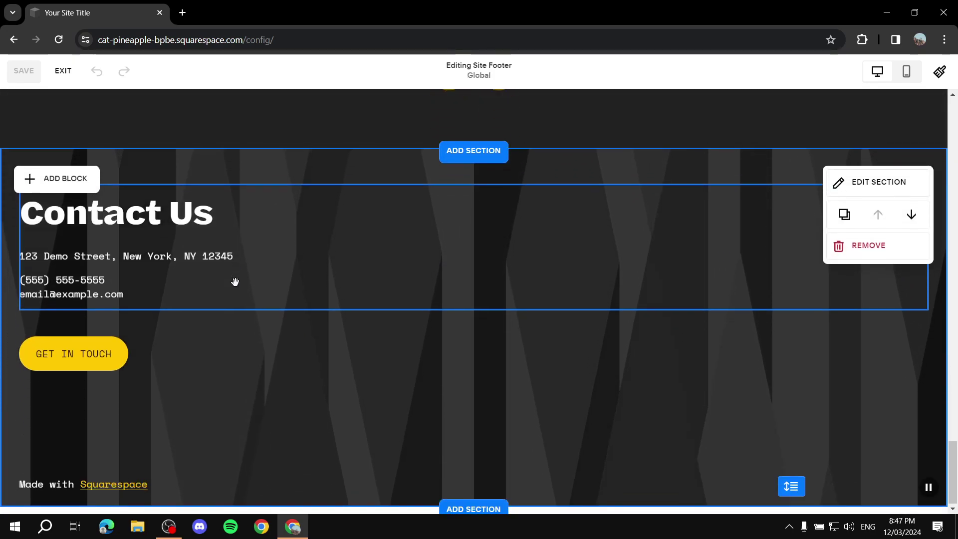
Step: Delete the footer's Contact Us text and GET IN TOUCH button, then show the block picker
click(342, 269)
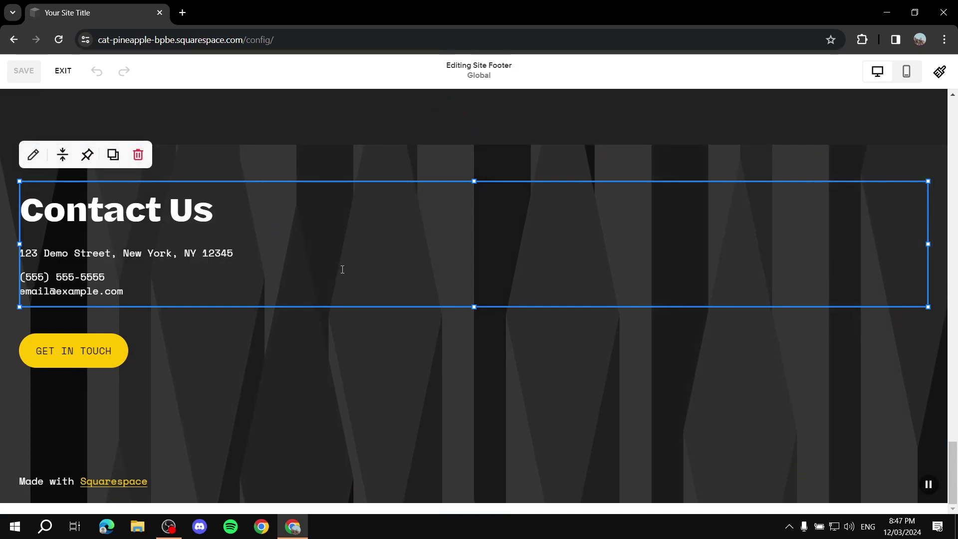
click(138, 154)
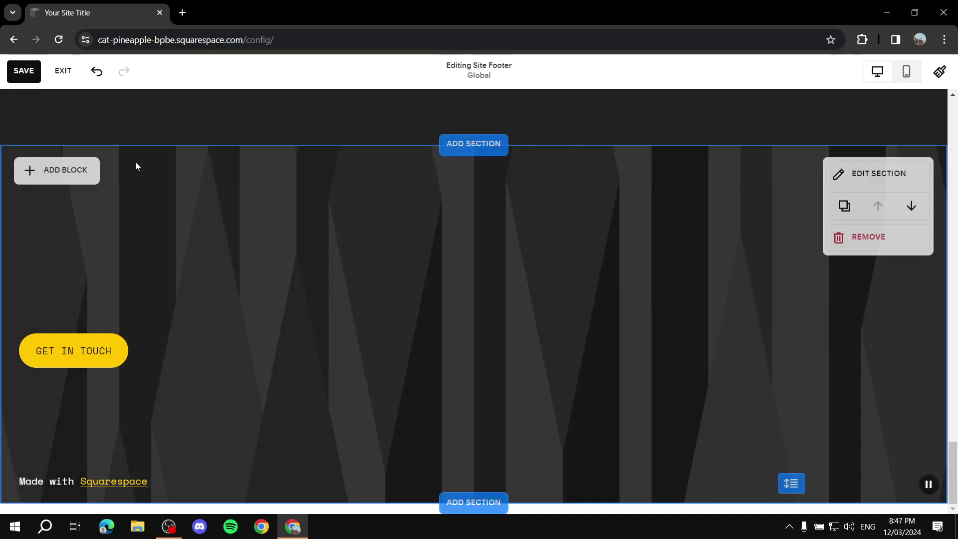
click(283, 338)
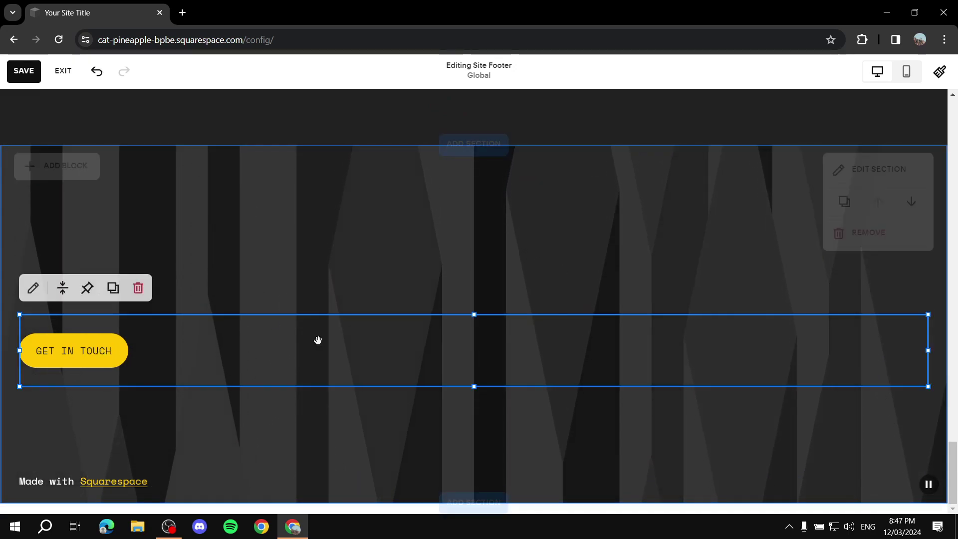
click(138, 288)
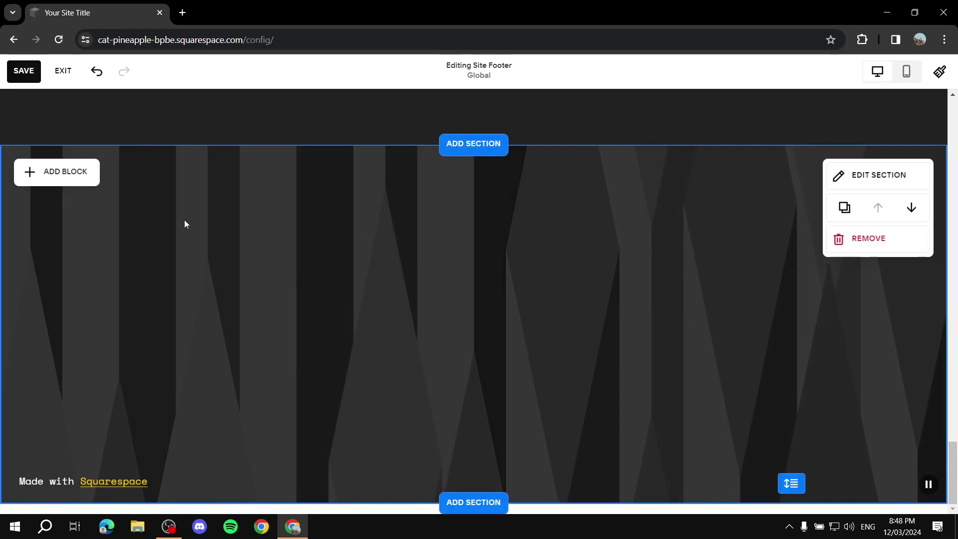
click(82, 175)
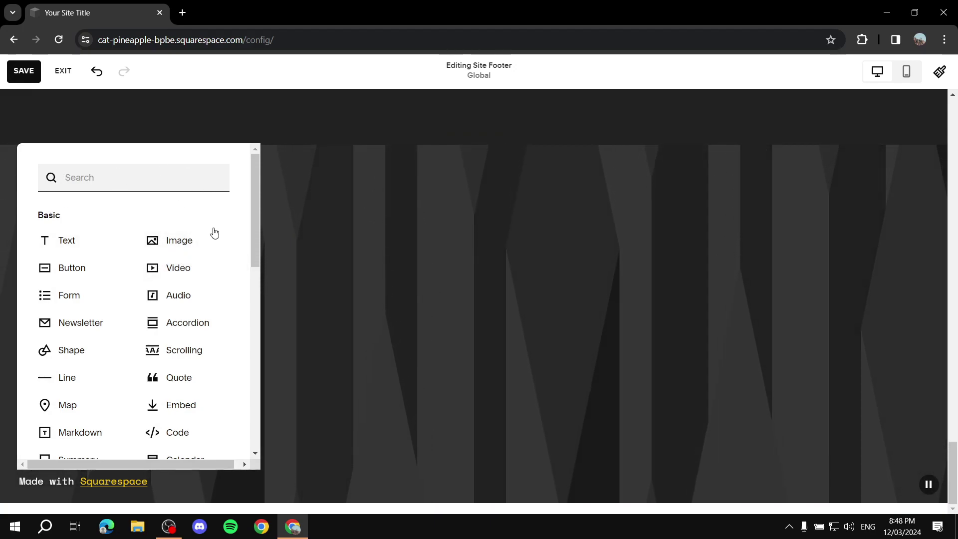
Step: Insert a Newsletter block from the Basic section into the footer
scroll(201, 263, down, 2)
scroll(197, 282, down, 3)
scroll(195, 279, up, 5)
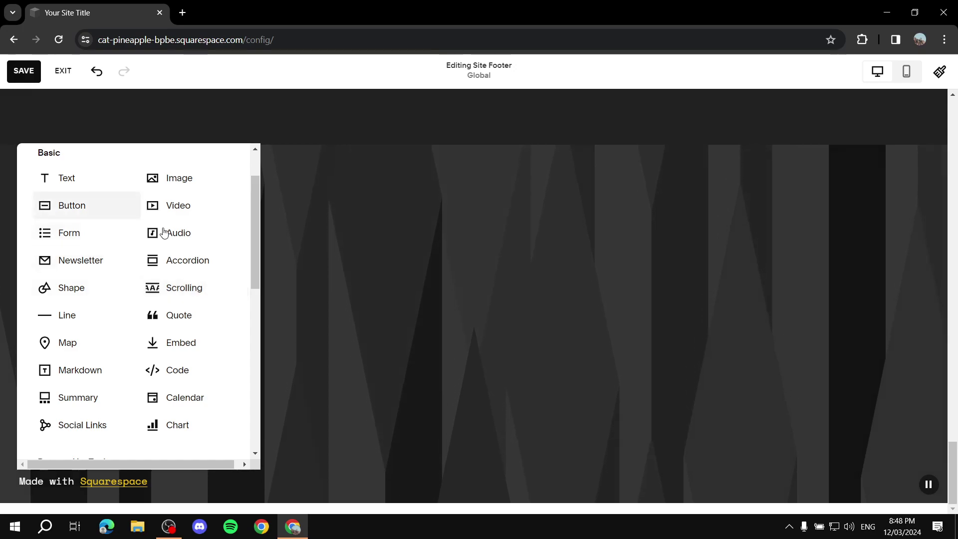
scroll(133, 238, up, 3)
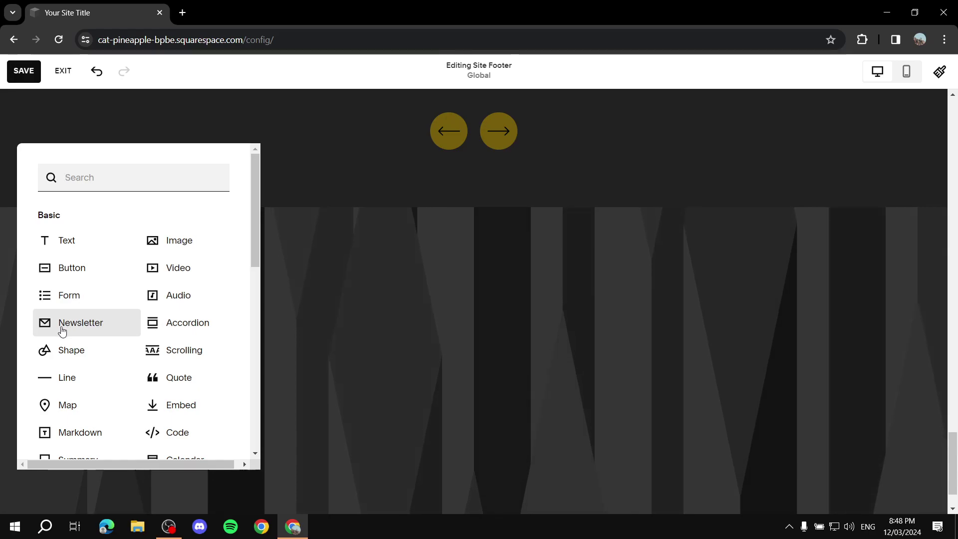
click(64, 328)
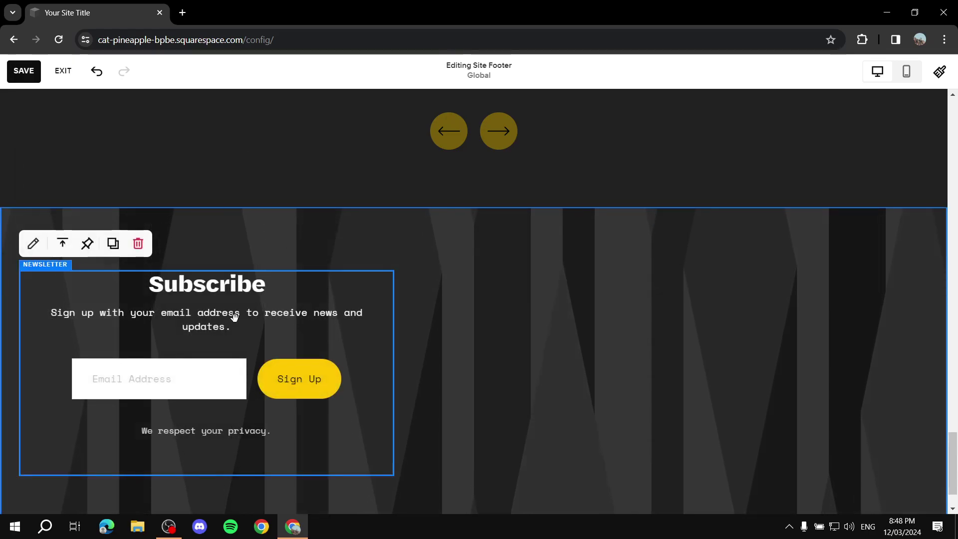
Step: Move the Newsletter block right, widen it, and snap it to the footer's centre guide
drag(241, 317, 469, 329)
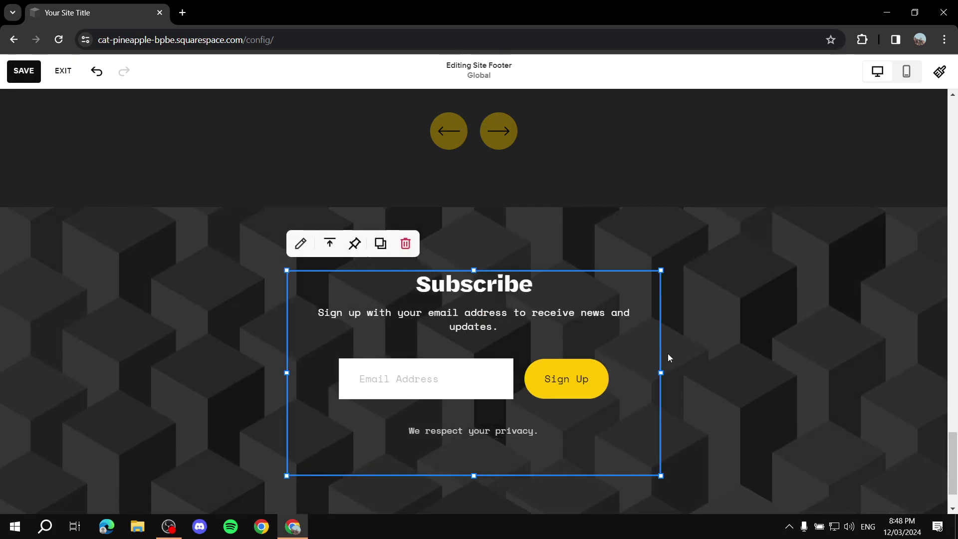
drag(662, 478, 738, 495)
drag(567, 324, 539, 324)
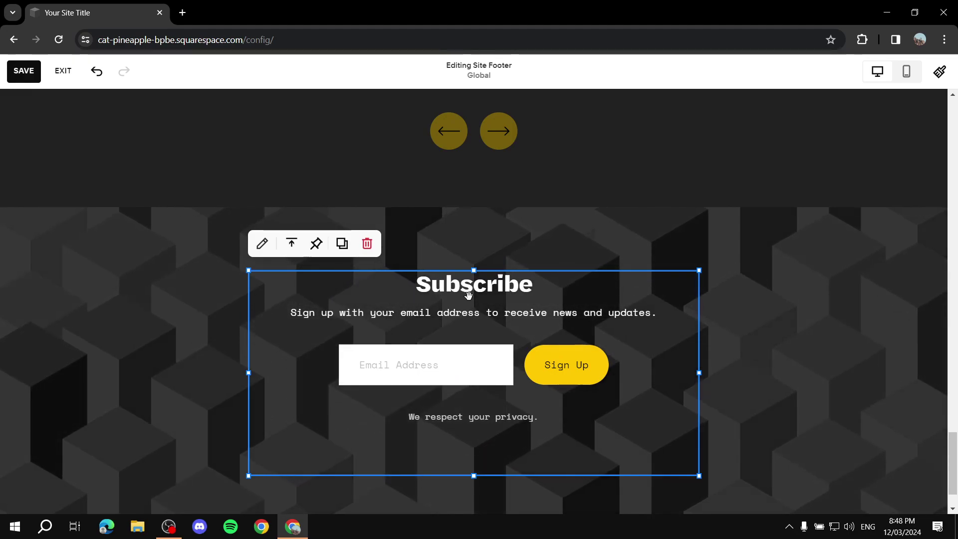
scroll(649, 300, down, 2)
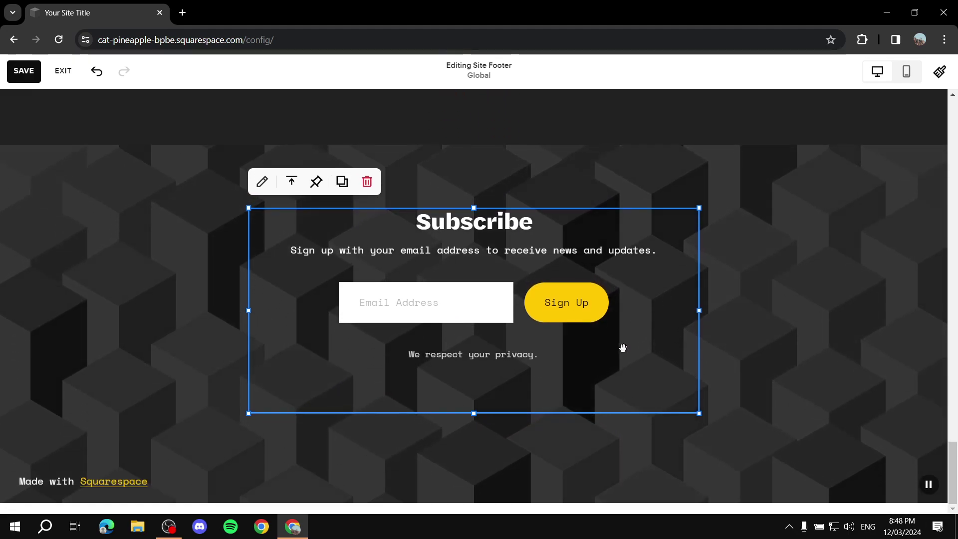
scroll(609, 369, up, 3)
scroll(548, 300, down, 3)
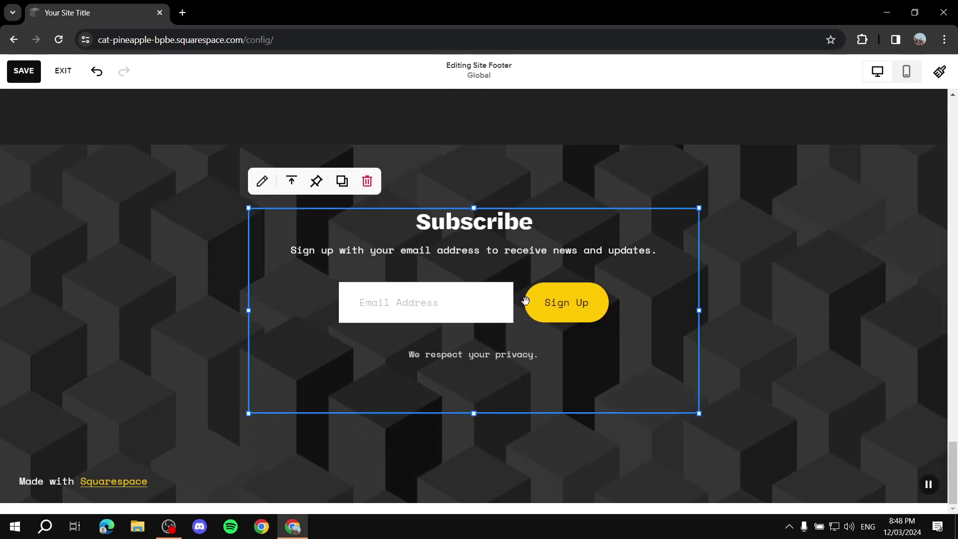
scroll(438, 300, up, 1)
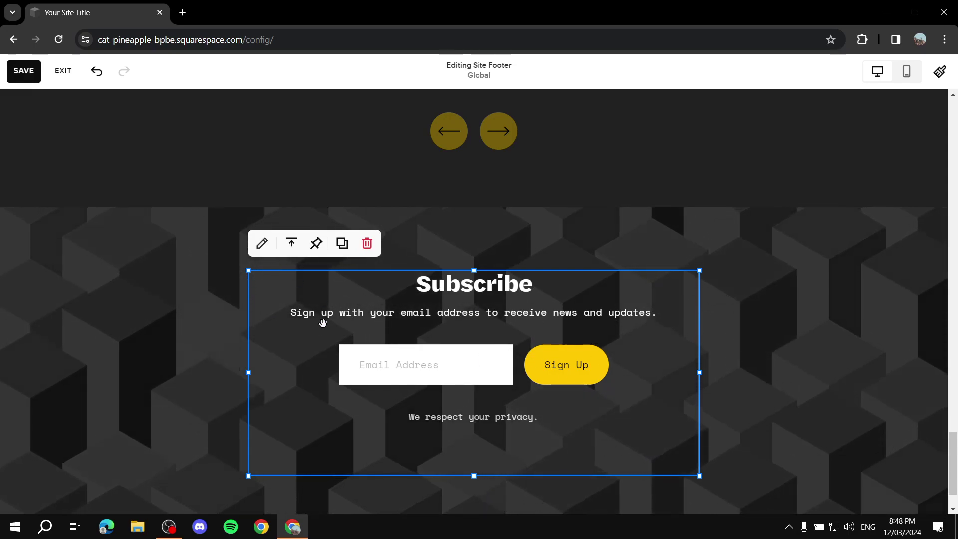
Step: In the newsletter block settings, add 'b for discount' to the Newsletter Form 2 name
click(262, 244)
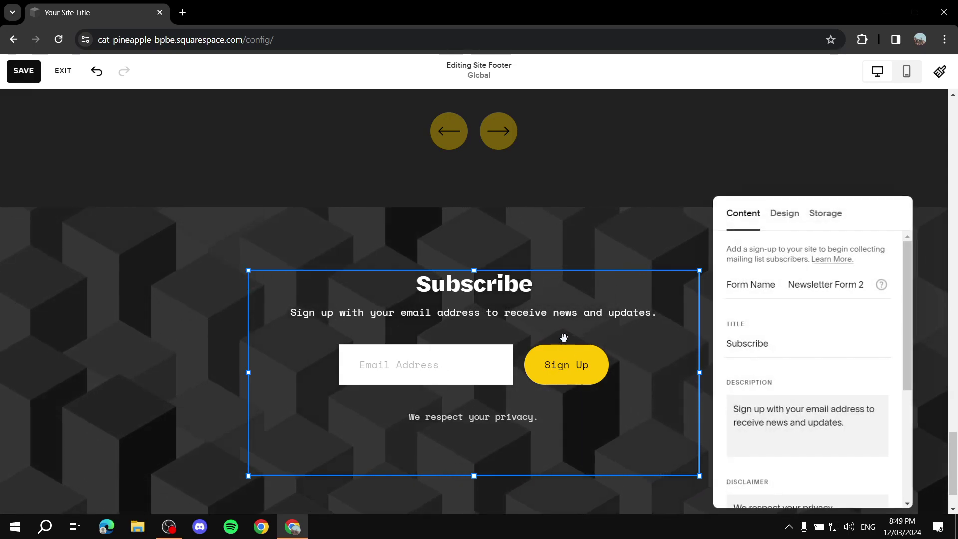
click(838, 286)
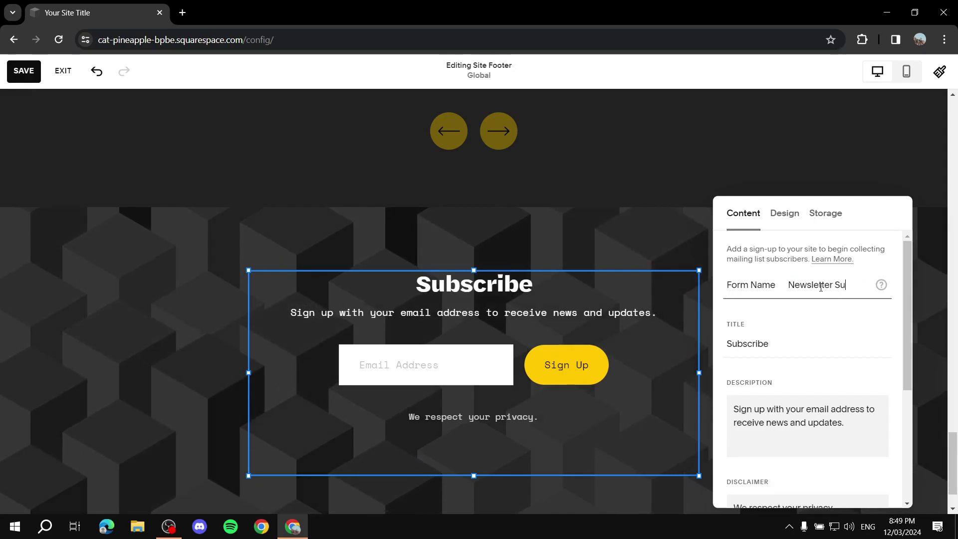
text(b for)
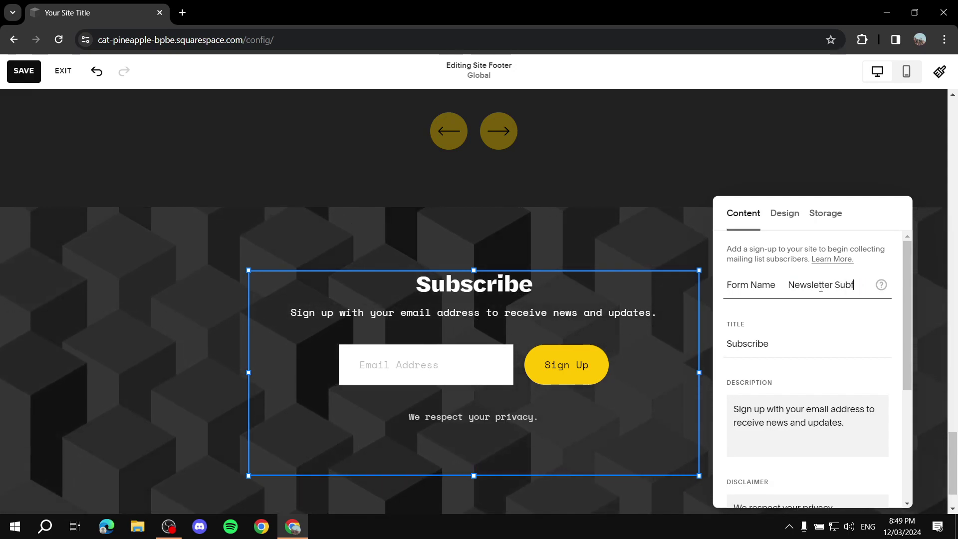
text( discount)
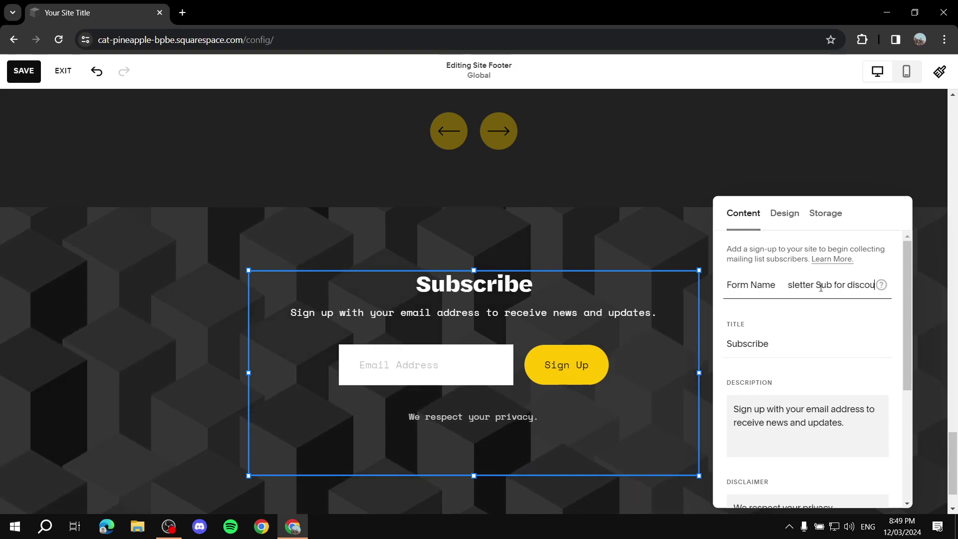
Step: Replace the Subscribe title with 'Get your discount!!'
click(815, 336)
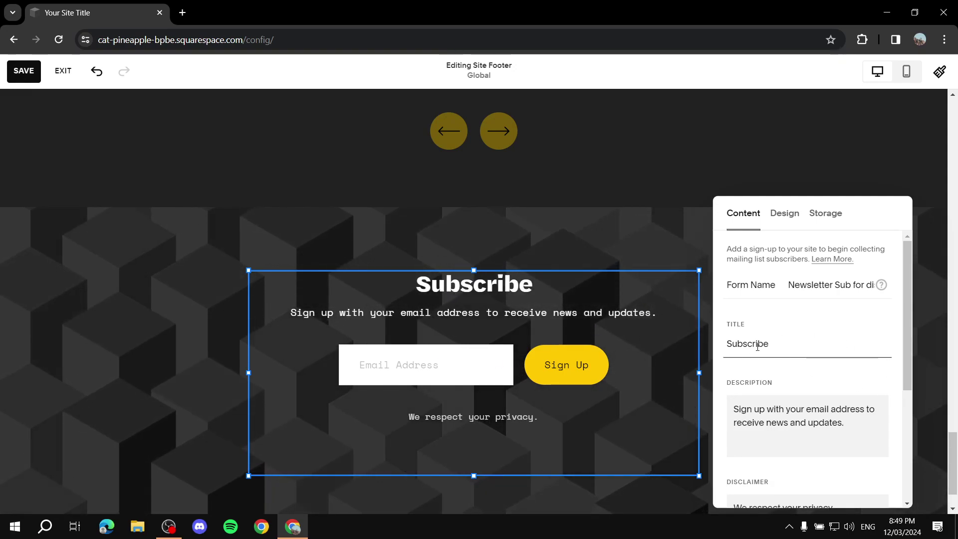
key(BackSpace)
key(BackSpace)
key(BackSpace)
key(BackSpace)
key(BackSpace)
key(BackSpace)
key(BackSpace)
key(BackSpace)
key(BackSpace)
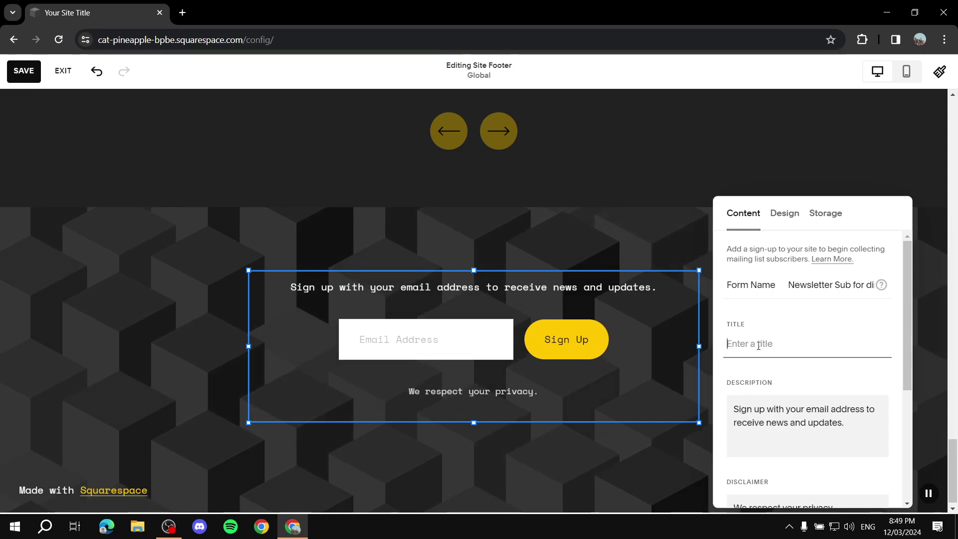
text(Get your )
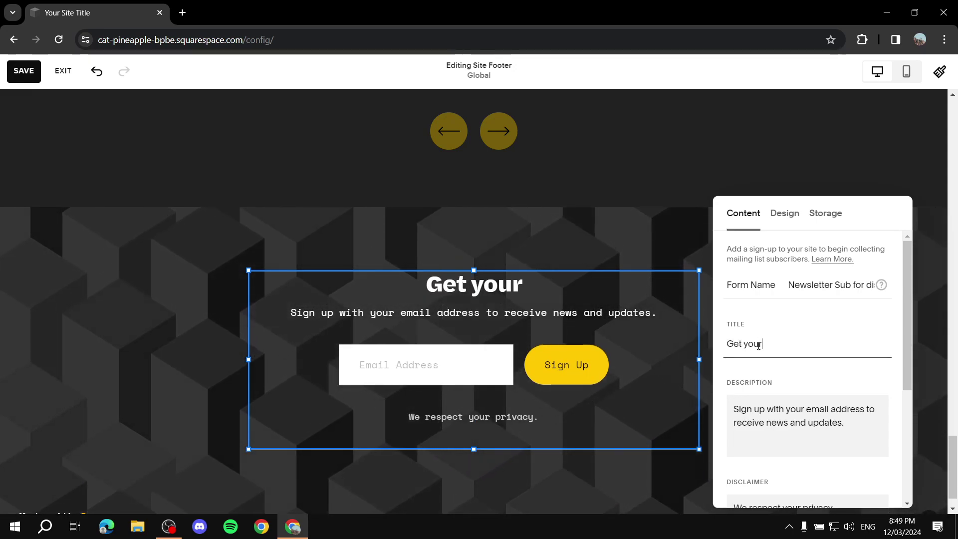
text(di)
key(BackSpace)
key(BackSpace)
text(disoc)
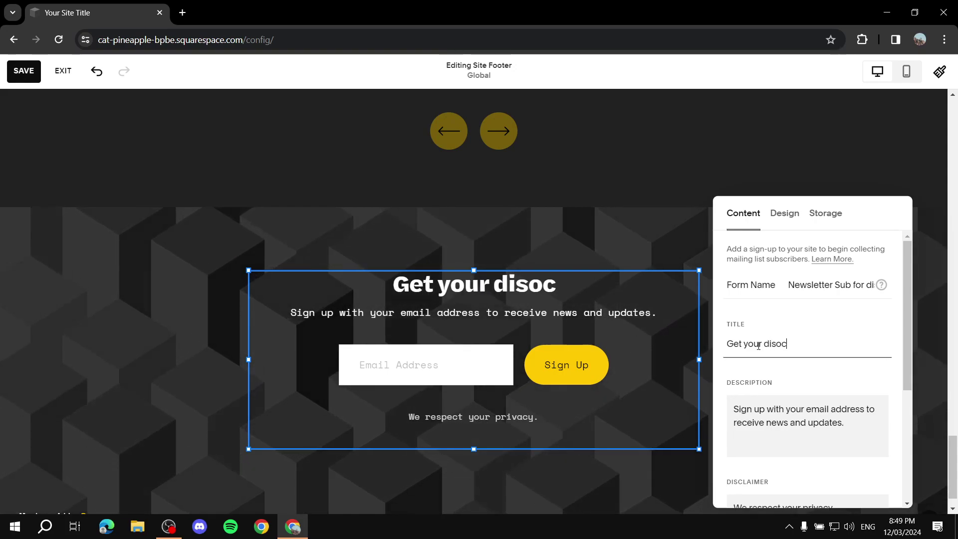
key(BackSpace)
key(BackSpace)
text(count)
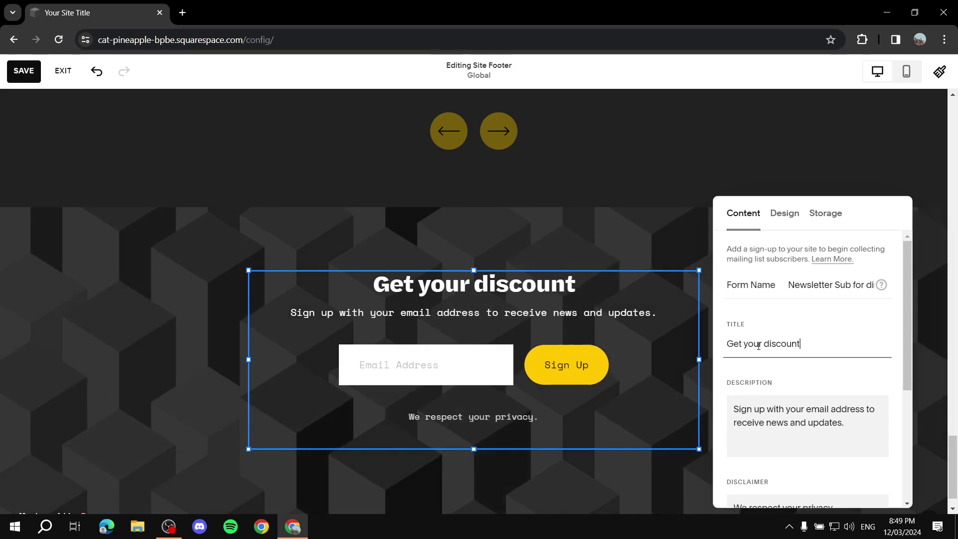
text(!!)
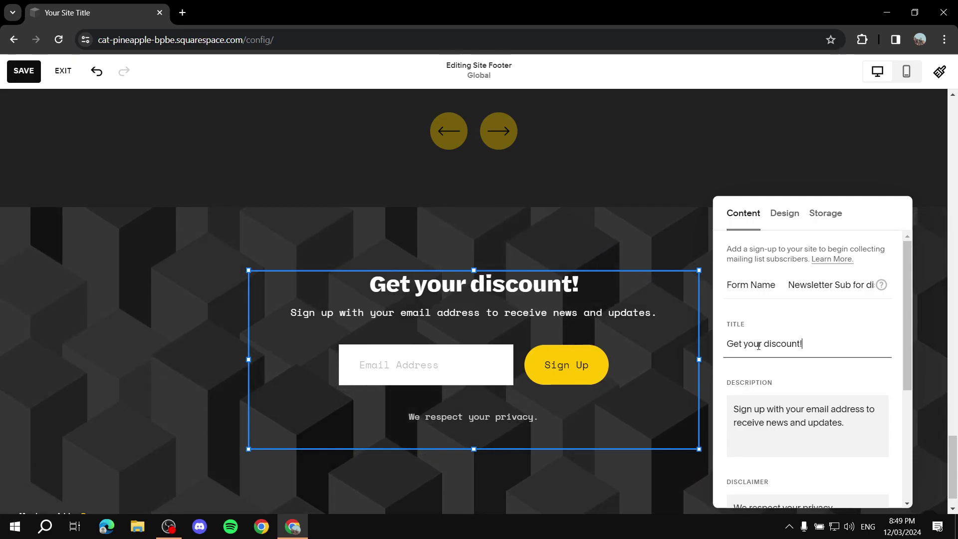
scroll(740, 368, down, 3)
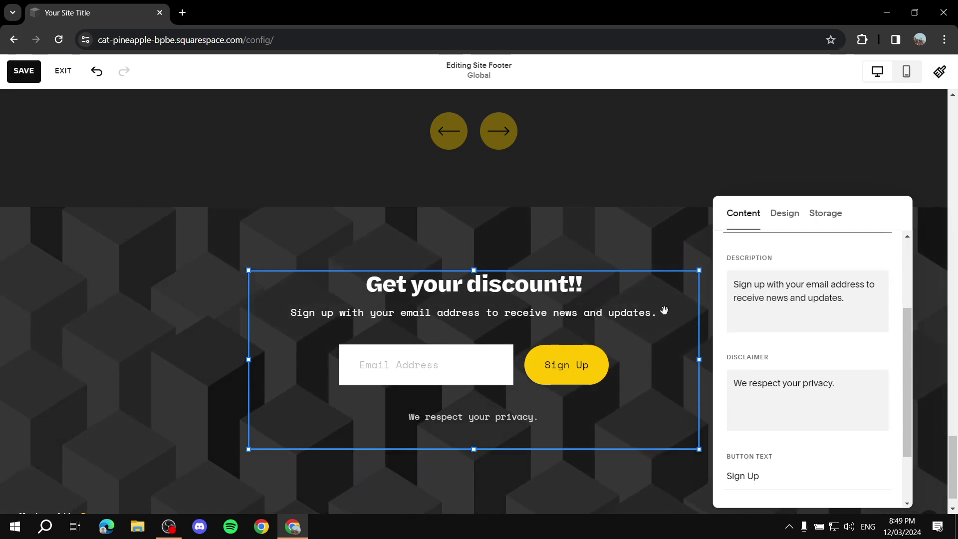
scroll(663, 313, up, 1)
scroll(885, 339, up, 1)
scroll(885, 339, up, 1)
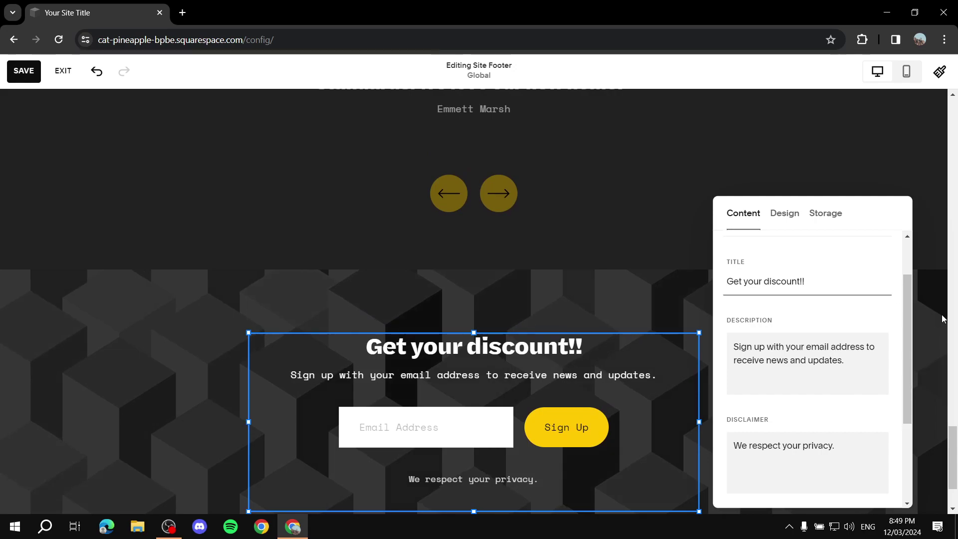
scroll(941, 318, down, 1)
Step: Change the description's ending from news and updates to 'your free discount.'
click(820, 370)
click(820, 370)
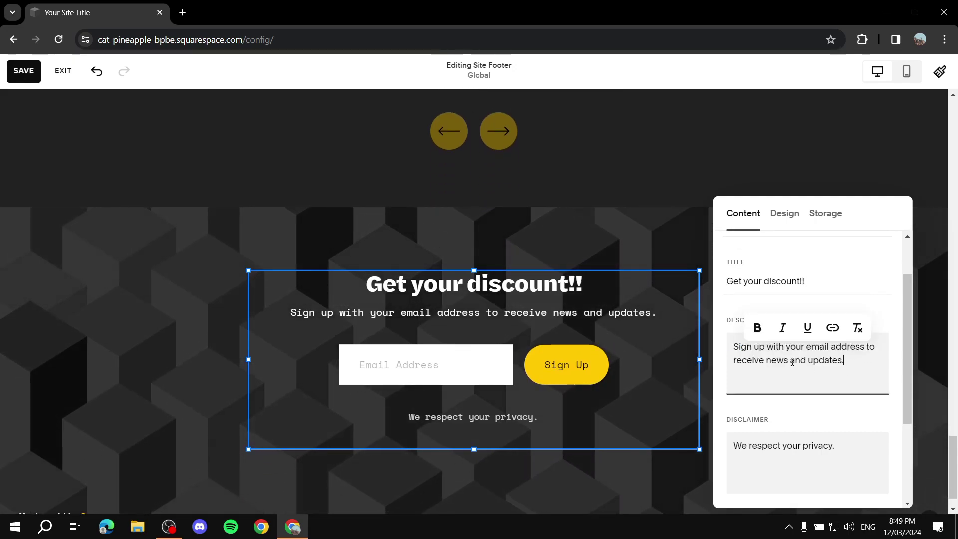
key(shift+Left)
key(shift+Left)
key(shift+Left)
key(shift+Left)
key(shift+Left)
key(shift+Left)
key(shift+Left)
key(shift+Left)
key(shift+Left)
key(shift+Left)
key(shift+Left)
key(shift+Left)
key(shift+Left)
key(shift+Left)
key(shift+Left)
key(shift+Left)
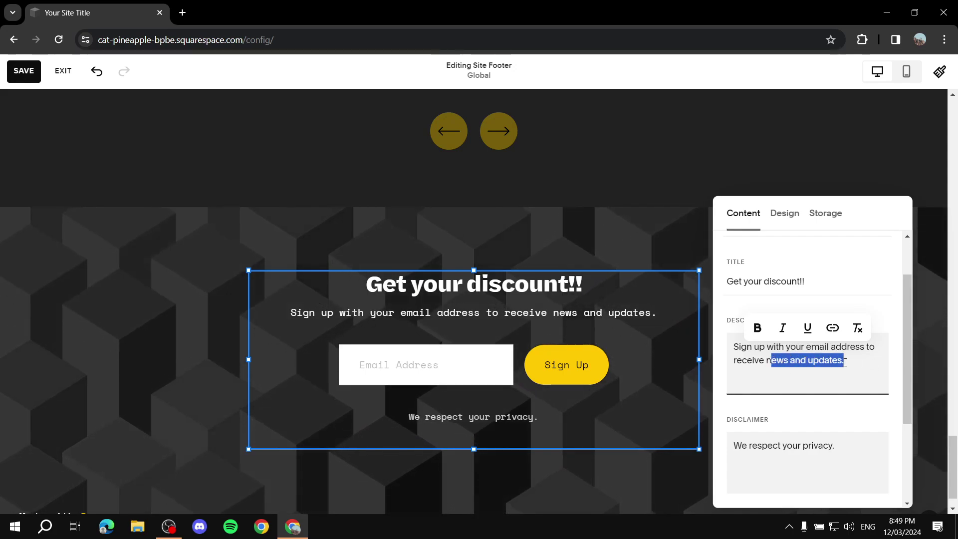
key(BackSpace)
key(BackSpace)
text(your)
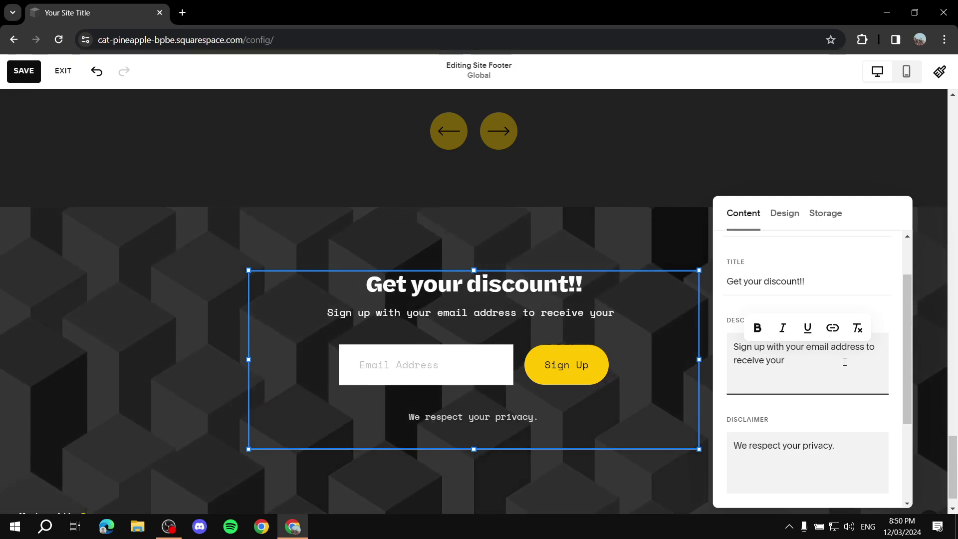
text( fre dis)
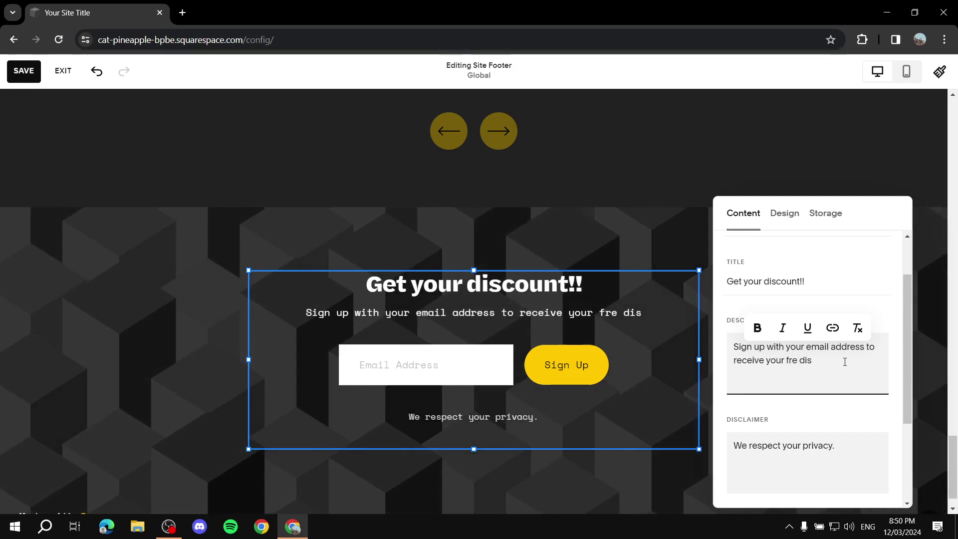
key(BackSpace)
key(BackSpace)
key(BackSpace)
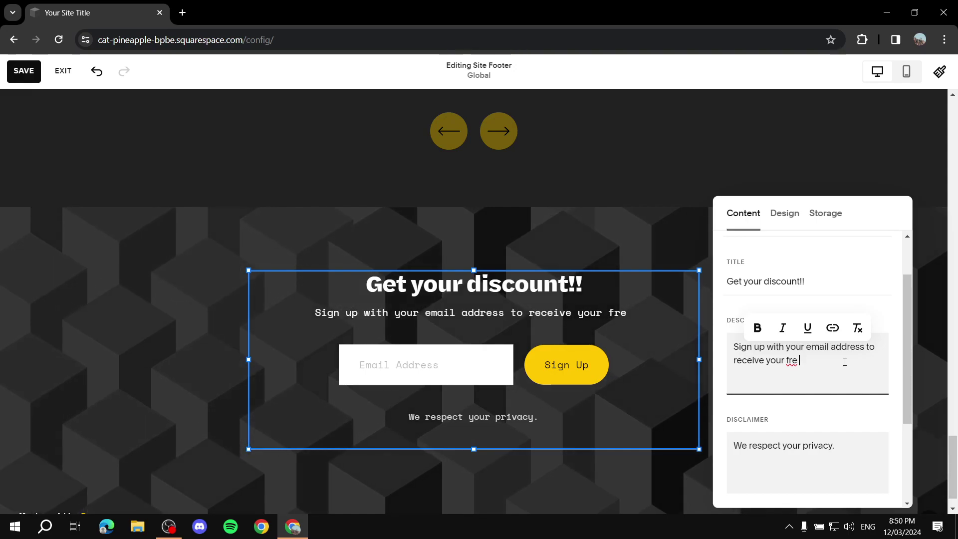
text(e discount)
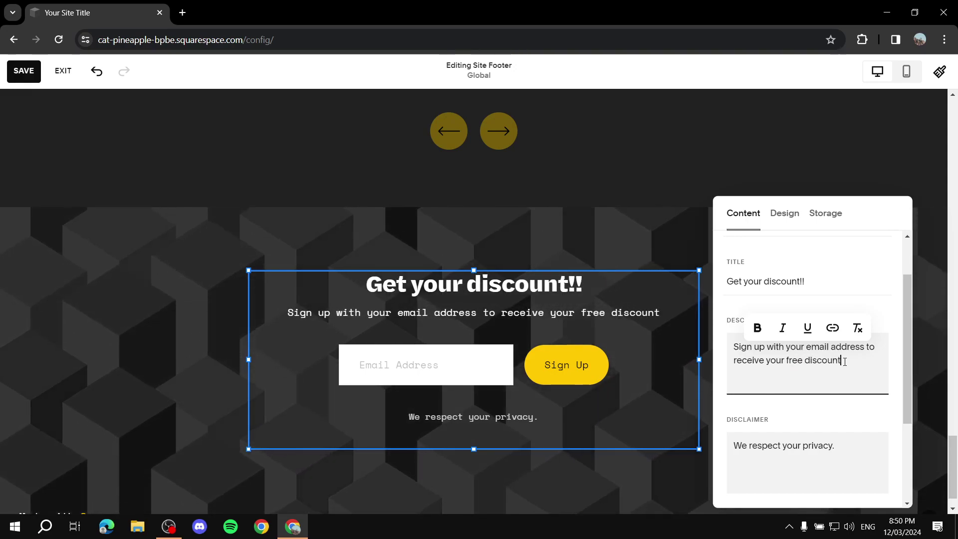
text(.)
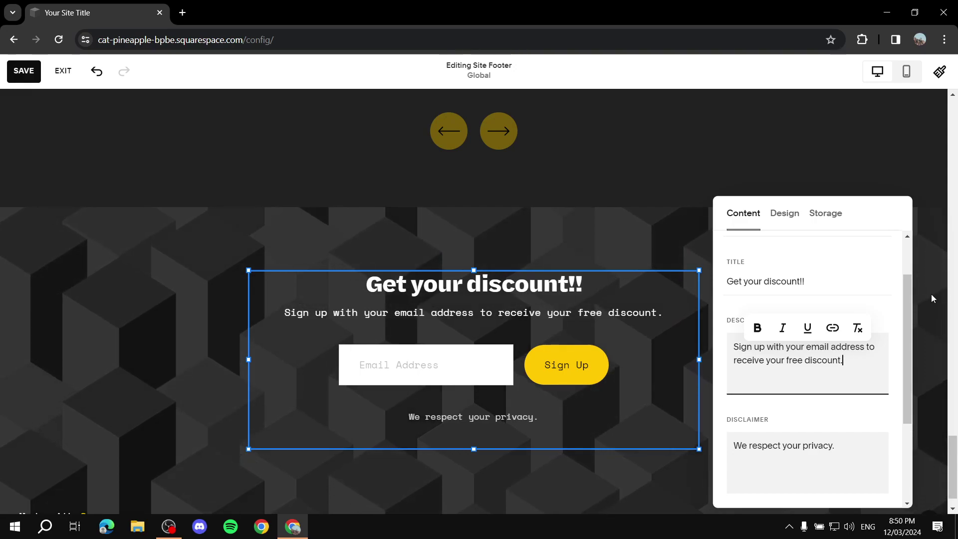
scroll(833, 385, down, 1)
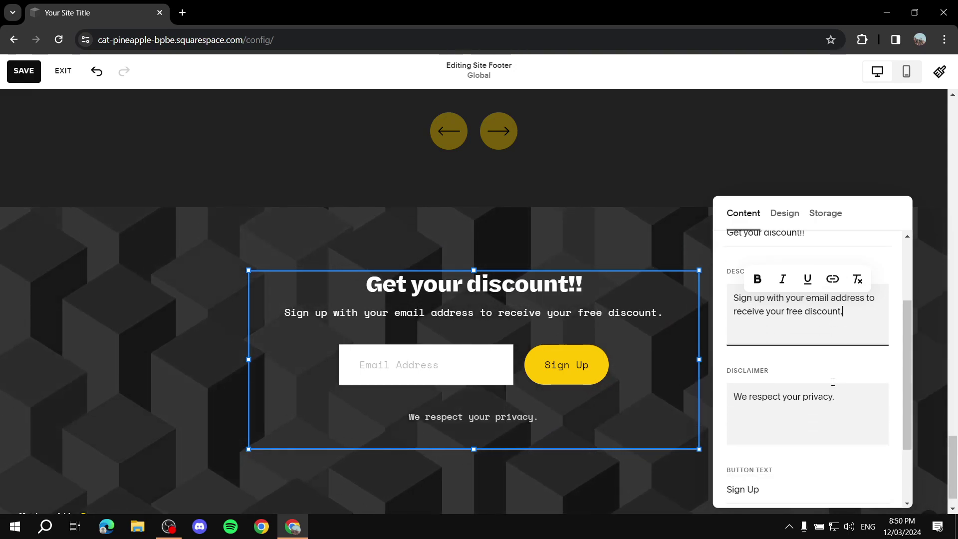
scroll(833, 386, down, 2)
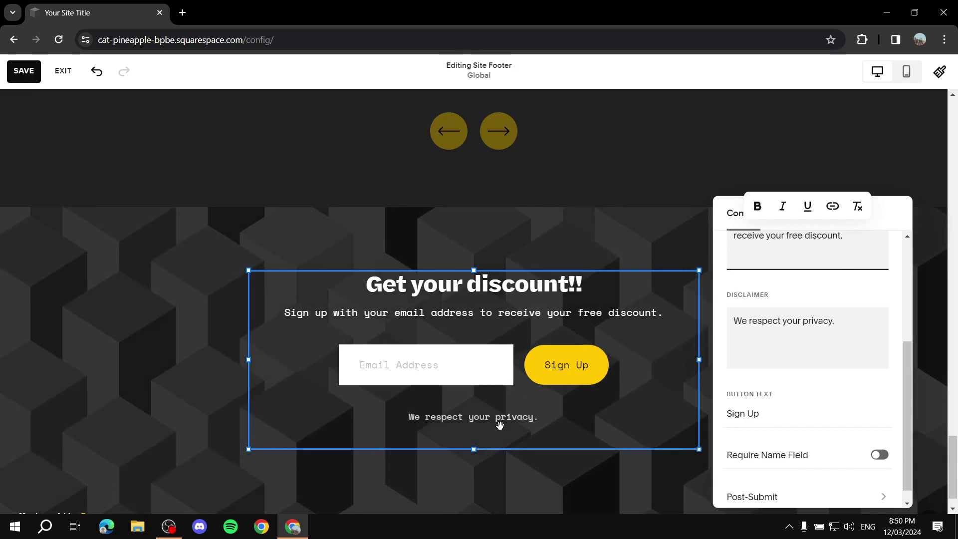
Step: Relabel the Sign Up button 'Get it now', leaving the name fields off the form
scroll(789, 406, down, 1)
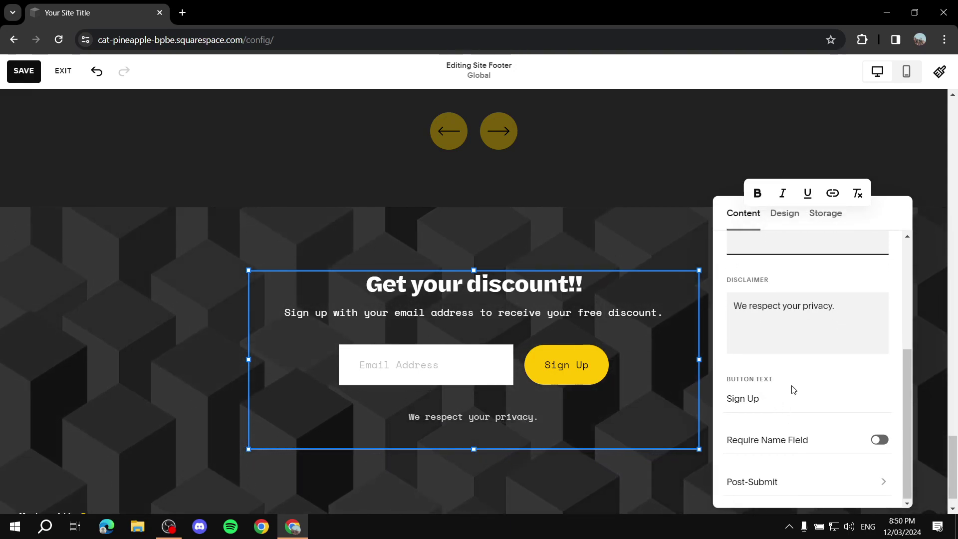
drag(782, 405, 718, 397)
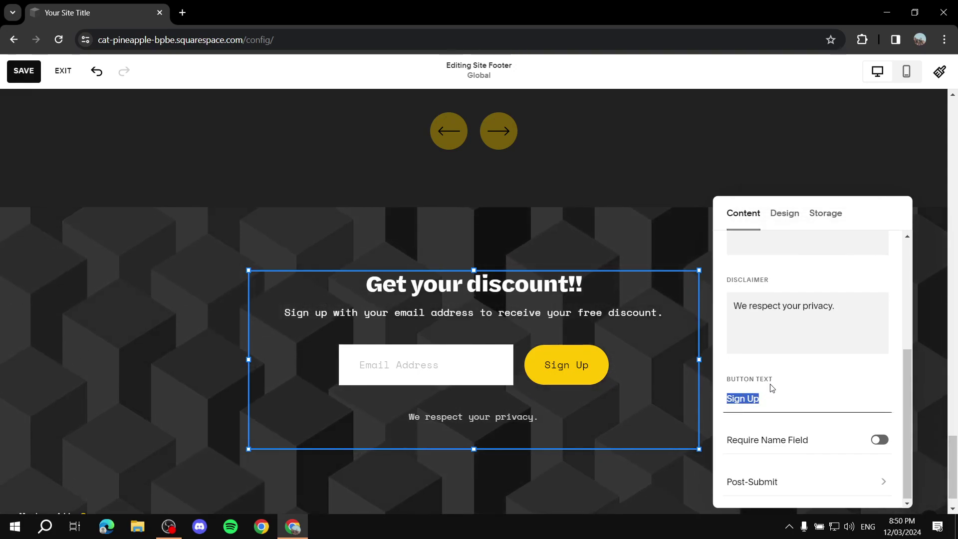
text(Get it mow)
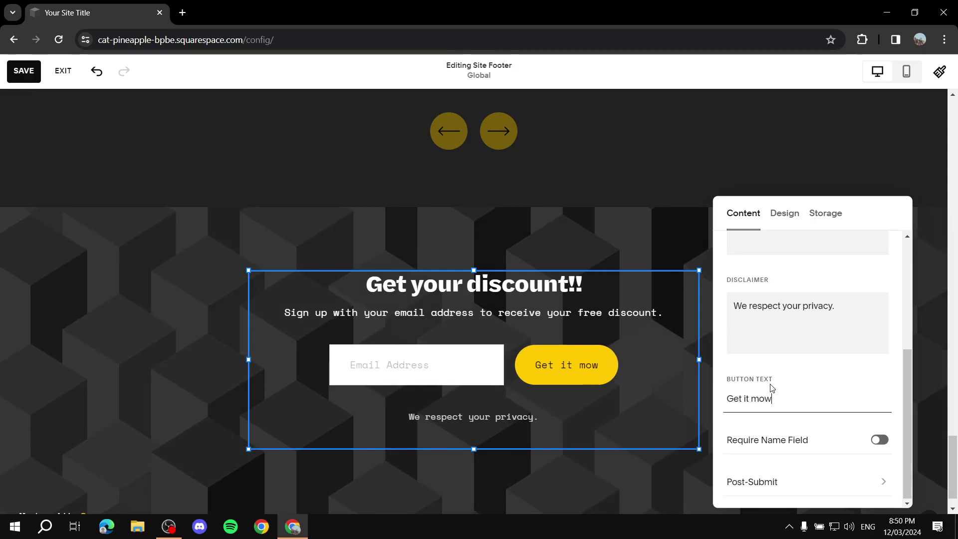
key(BackSpace)
key(BackSpace)
text(now)
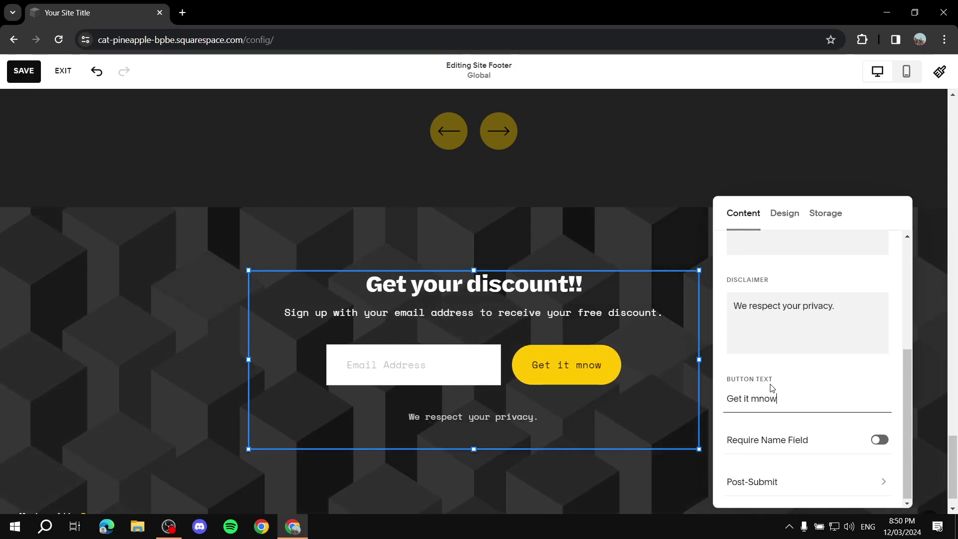
key(BackSpace)
key(BackSpace)
key(BackSpace)
key(BackSpace)
text(now)
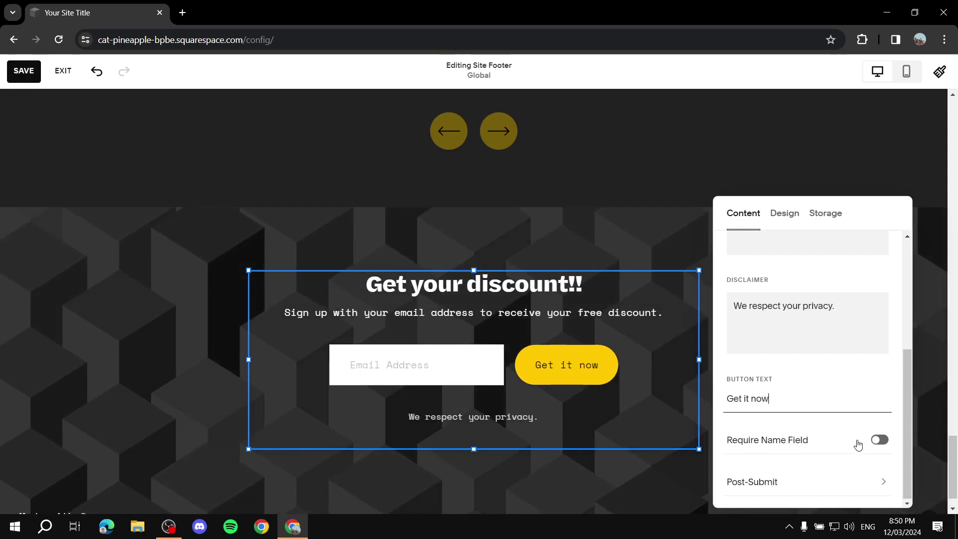
click(874, 440)
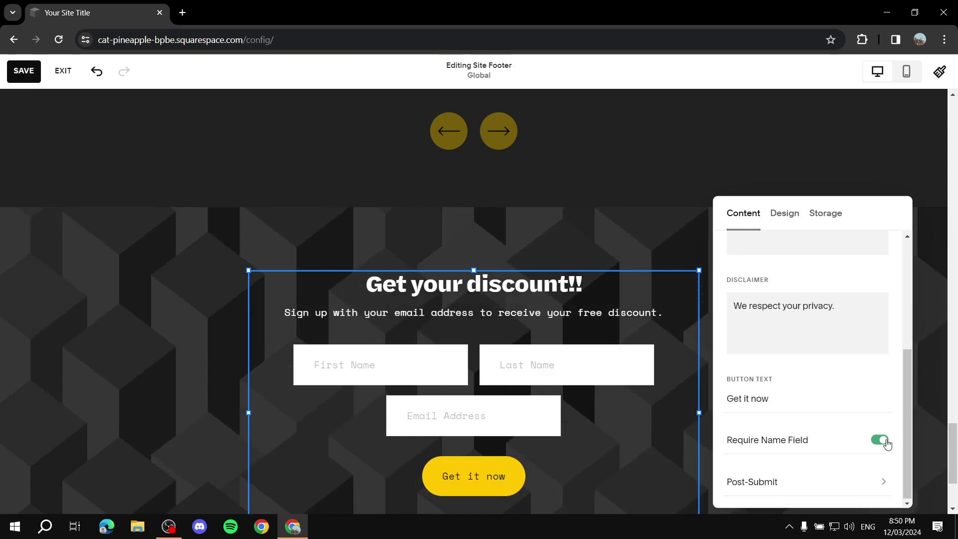
click(883, 441)
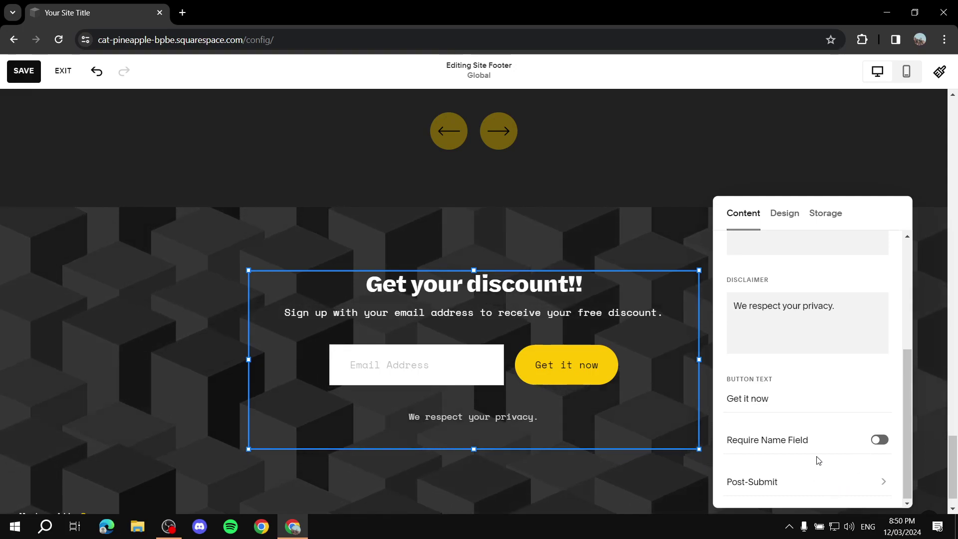
scroll(818, 449, up, 5)
Step: Review the block's Design and Storage settings, then leave footer editing
click(783, 214)
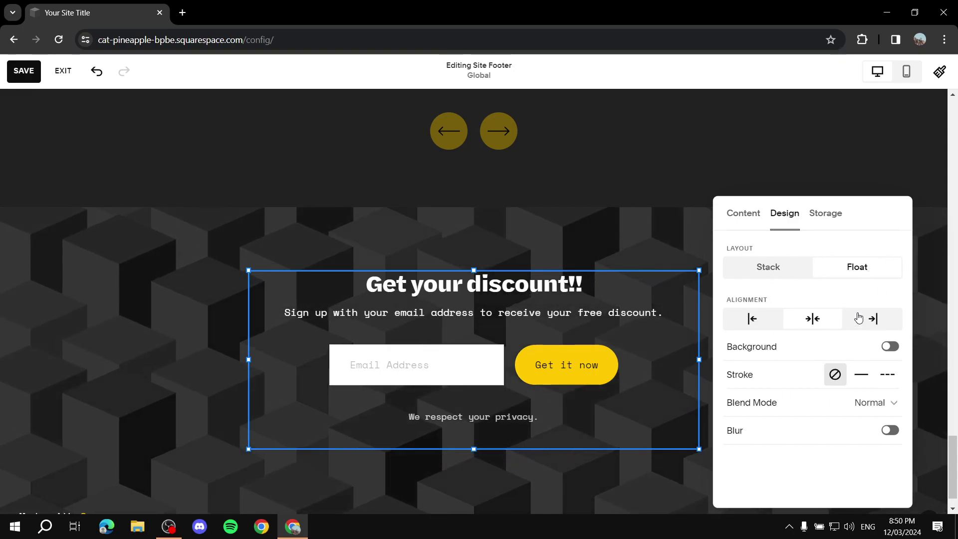
click(824, 220)
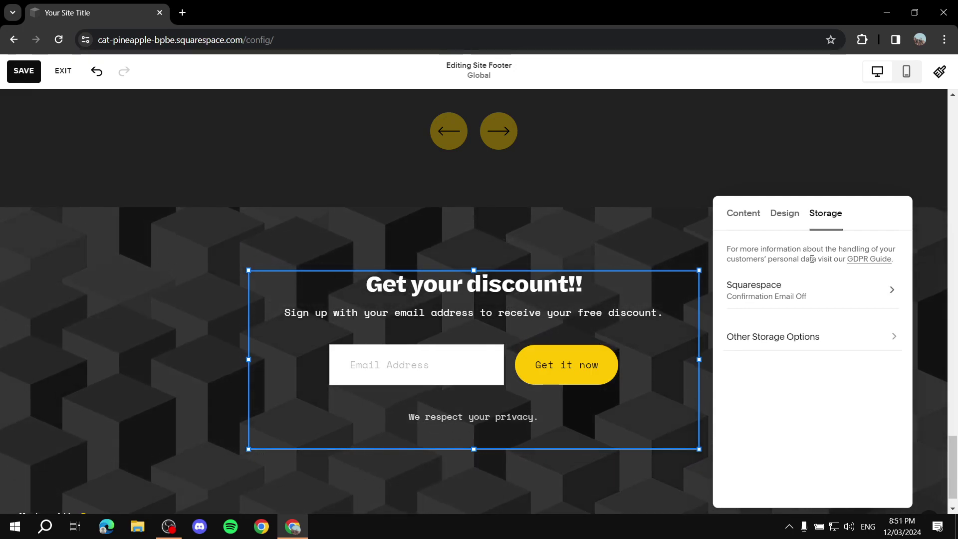
click(817, 177)
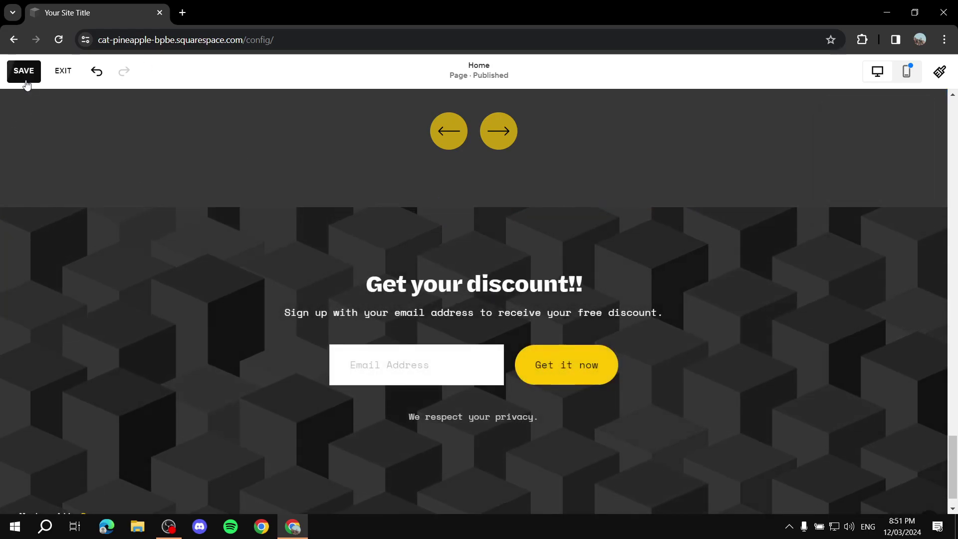
Step: Save and exit the editor, then test the footer's 'Get your discount!!' email field
click(24, 75)
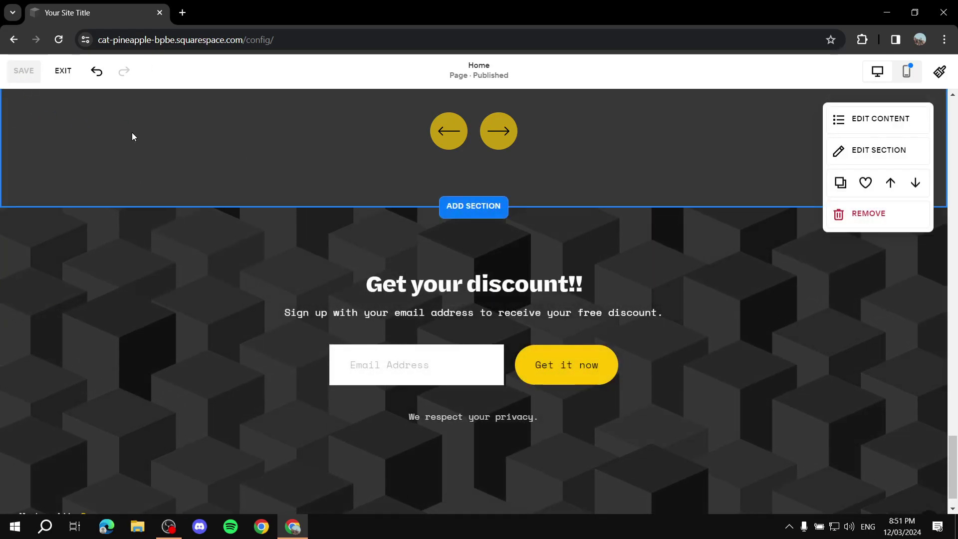
click(63, 71)
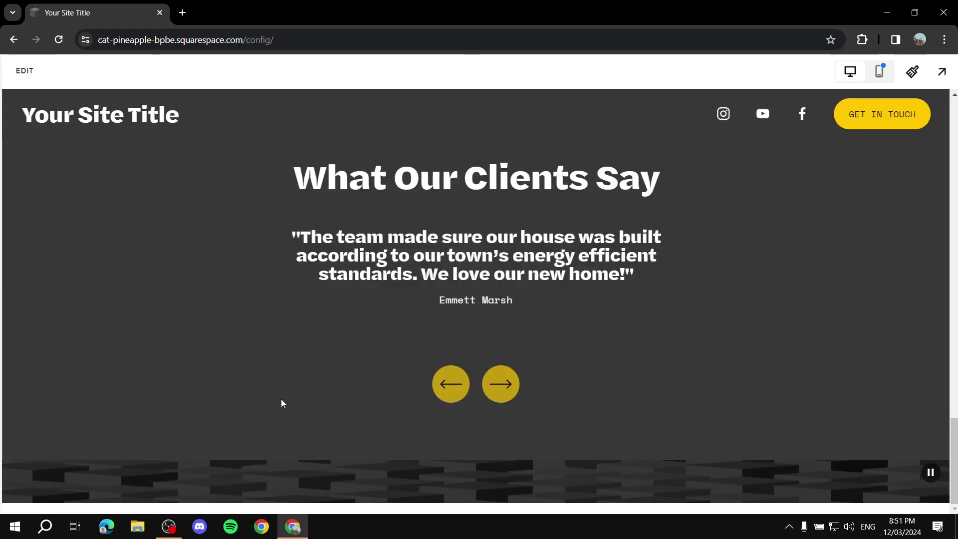
scroll(729, 340, down, 8)
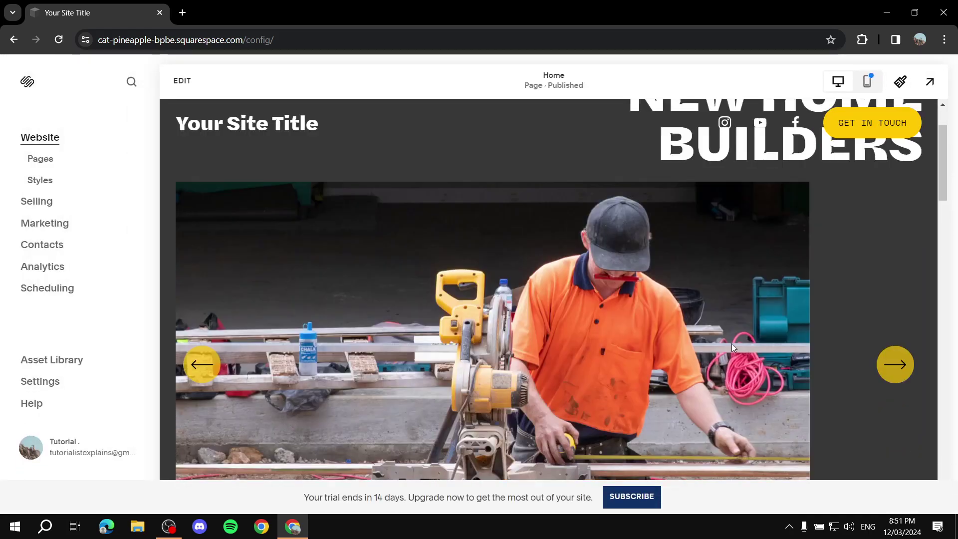
scroll(849, 306, down, 15)
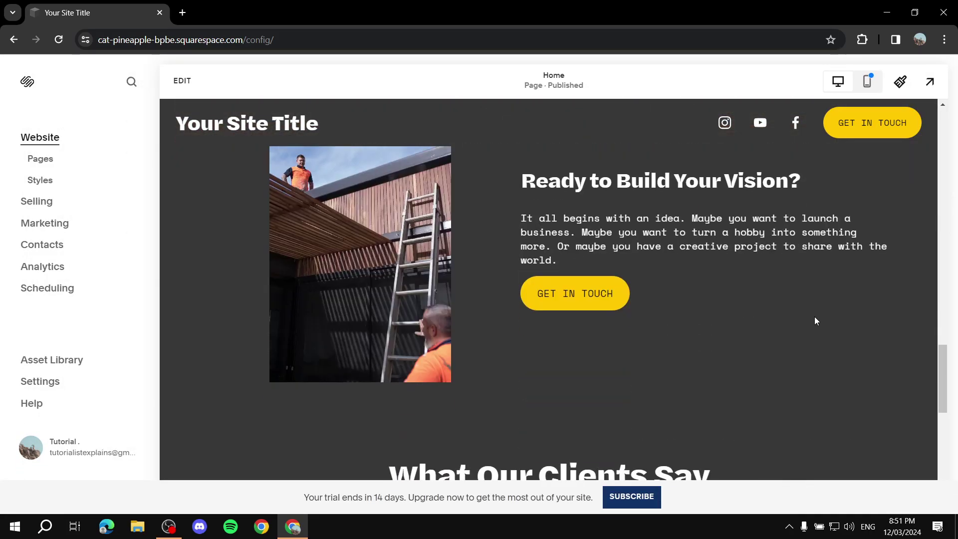
scroll(815, 321, down, 2)
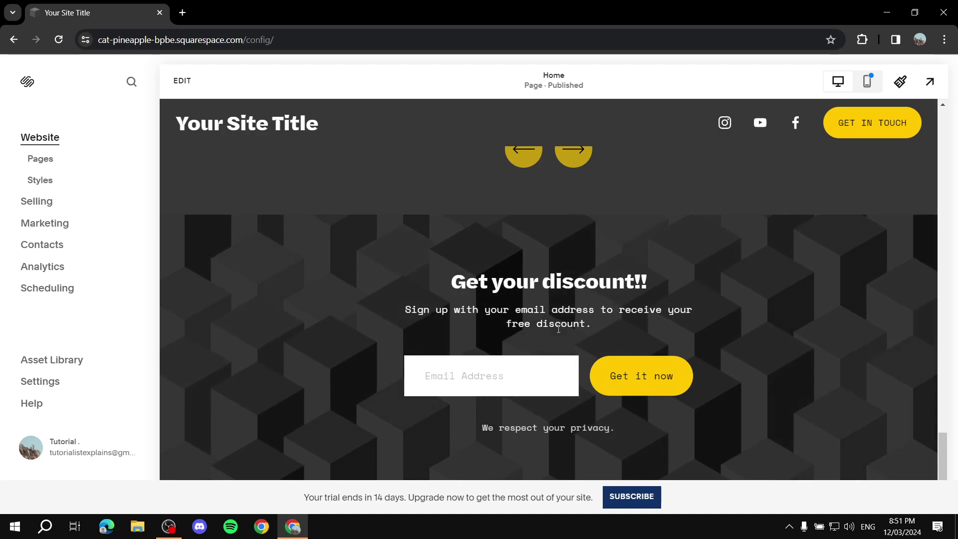
click(521, 389)
click(705, 305)
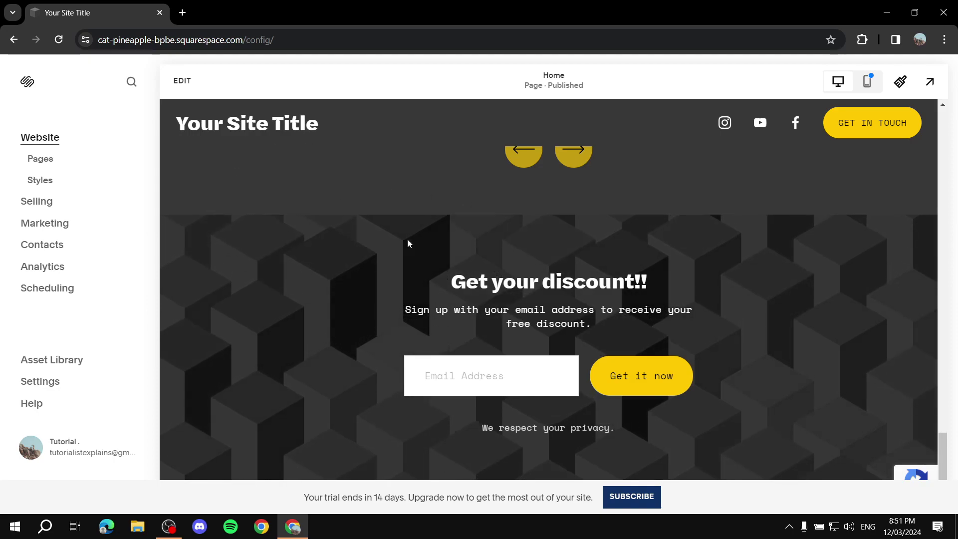
Step: Go to Marketing > Email Campaigns and open the still-empty Mailing Lists page
click(46, 226)
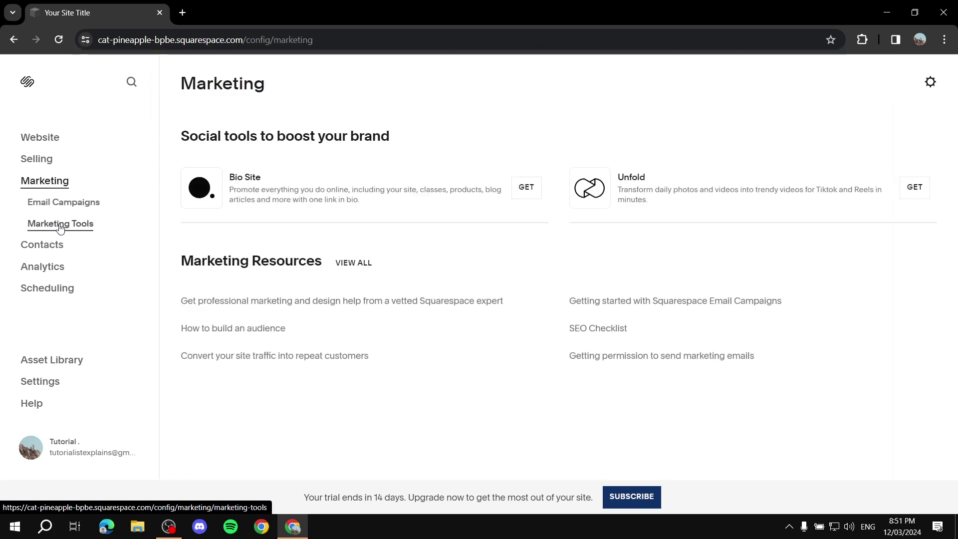
click(83, 203)
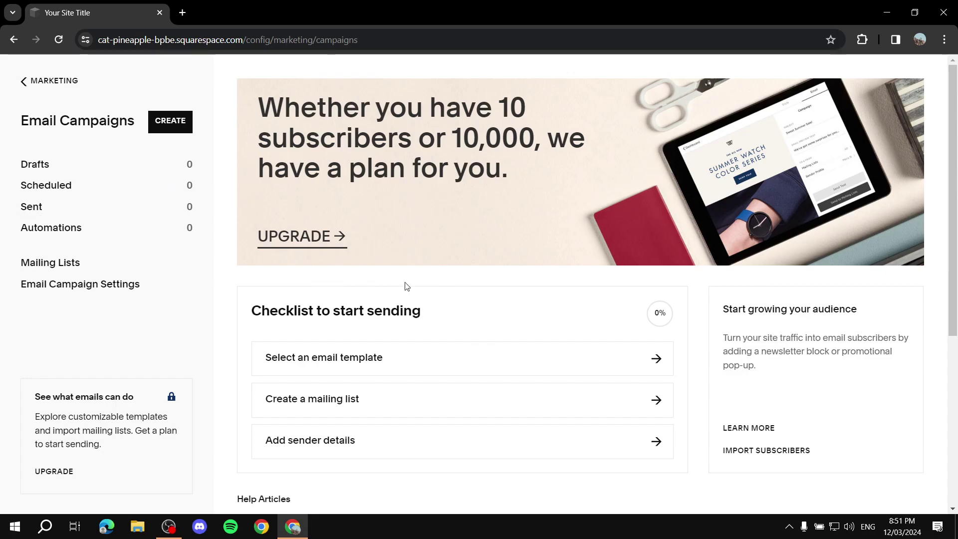
click(68, 270)
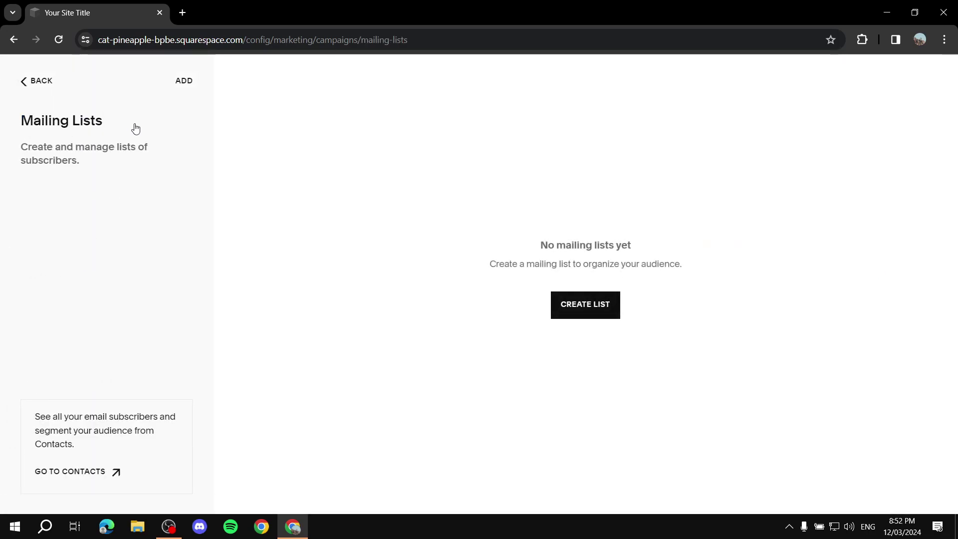
Step: Add a mailing list named 'Discount newsletter' and return to the main Marketing page
click(185, 84)
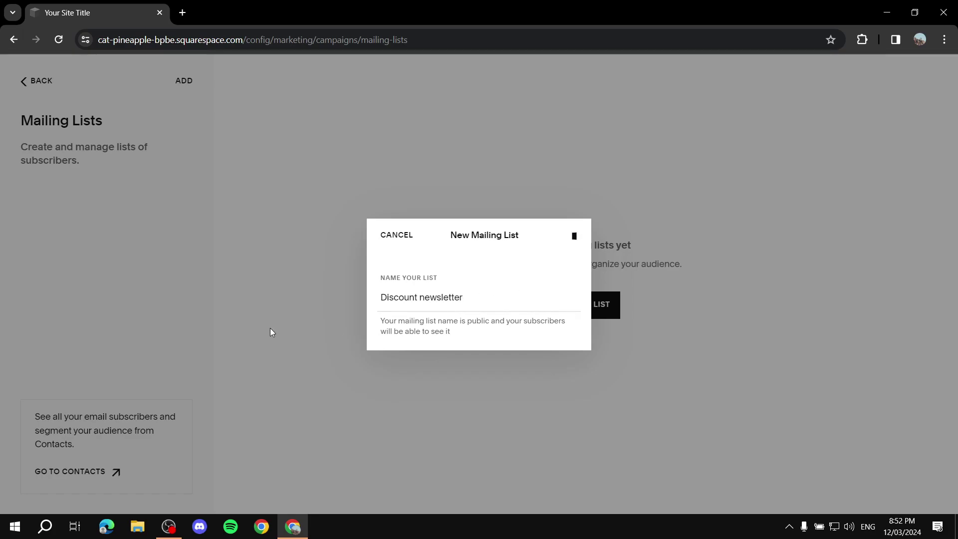
key(Return)
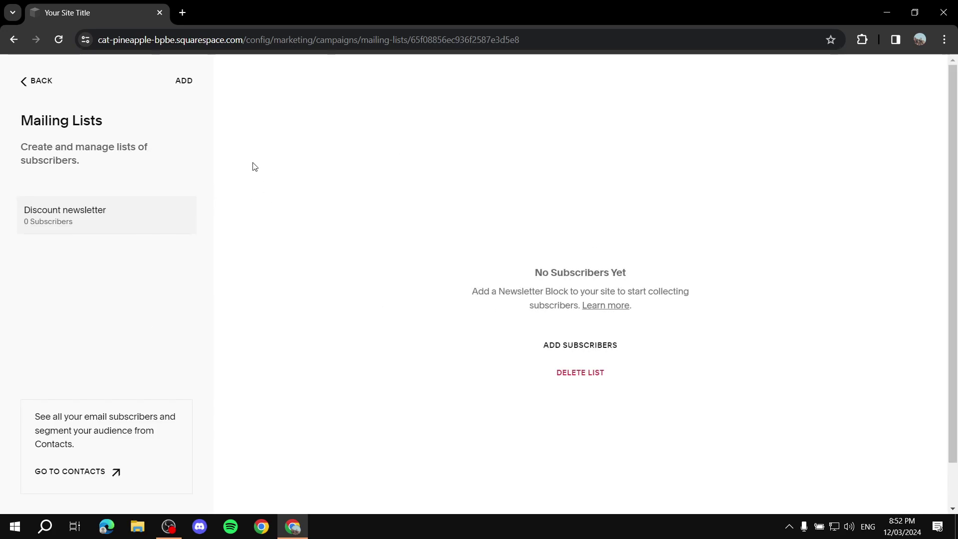
click(23, 79)
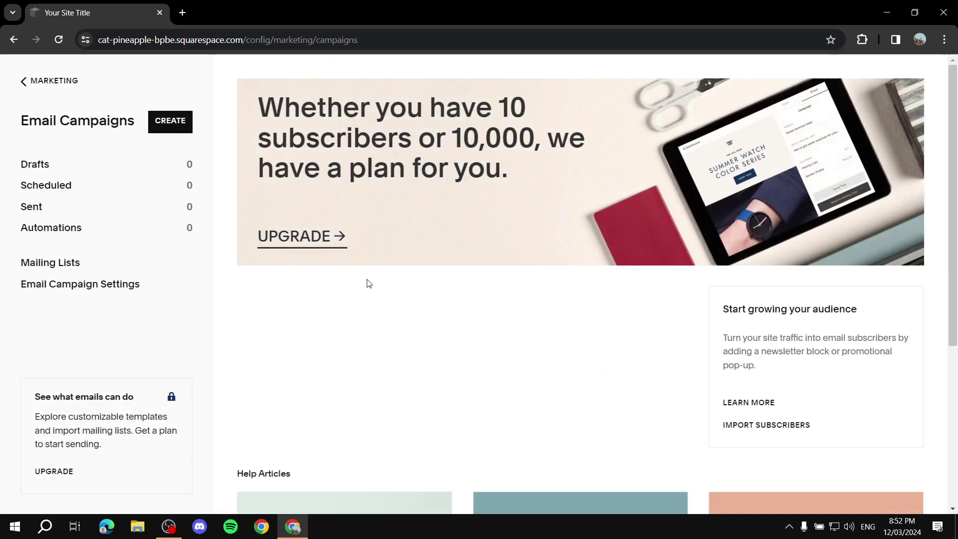
click(57, 262)
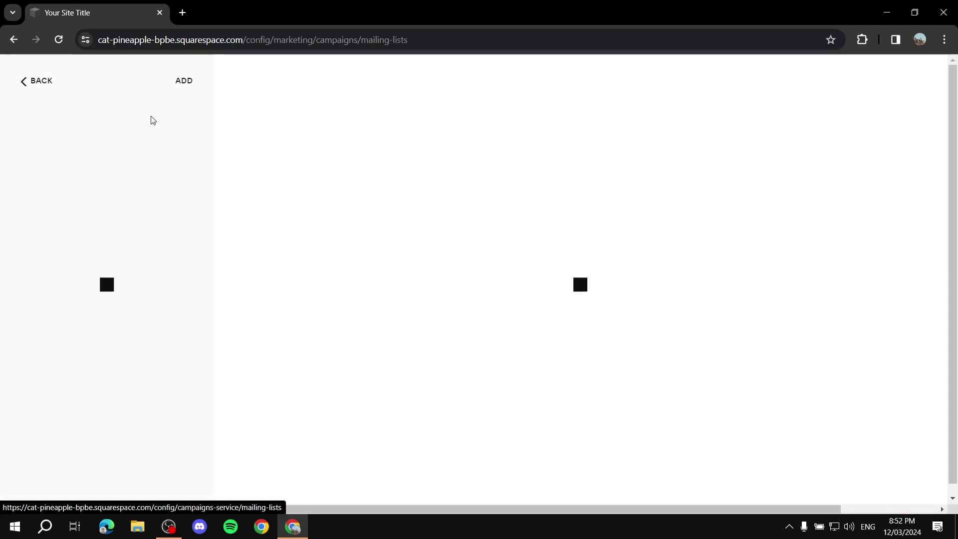
click(23, 80)
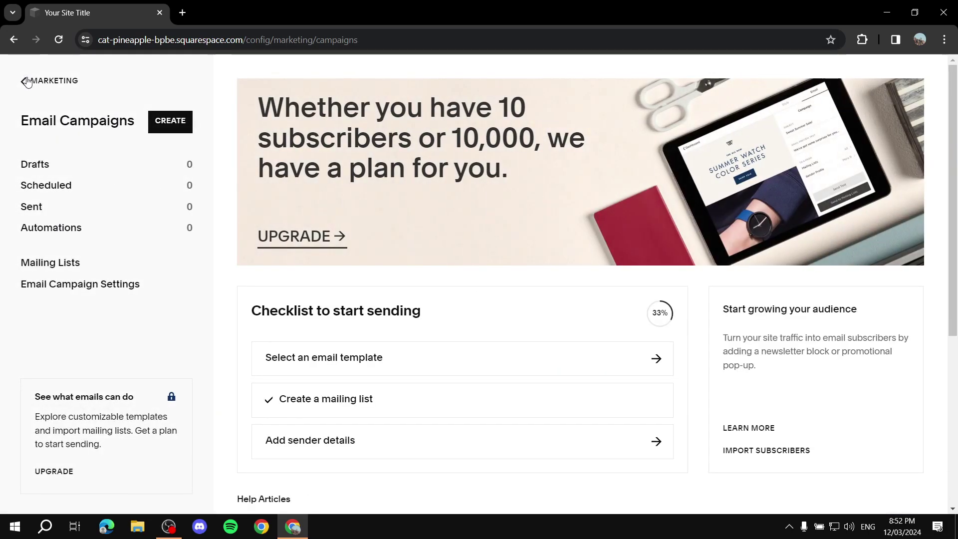
click(24, 81)
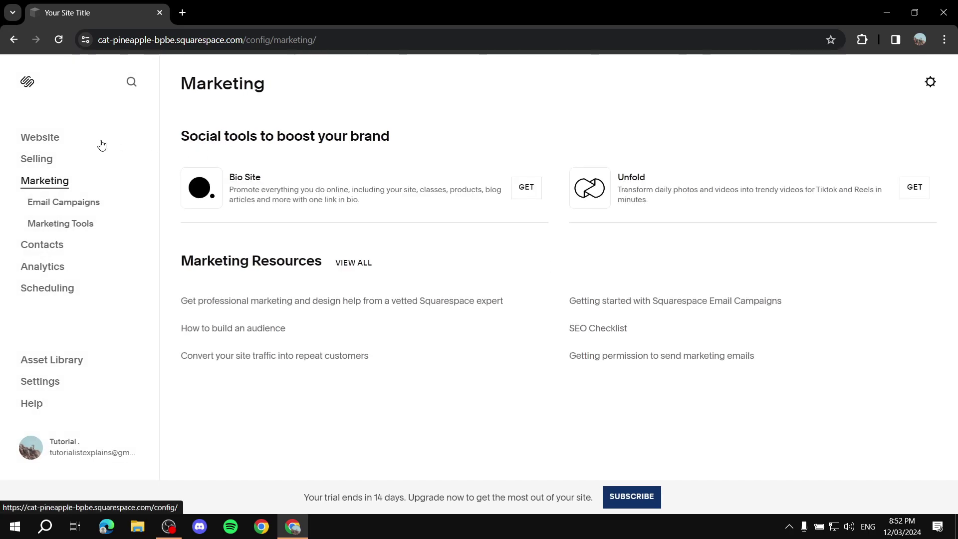
Step: Open the home page in the editor and delete the testimonials section
click(39, 138)
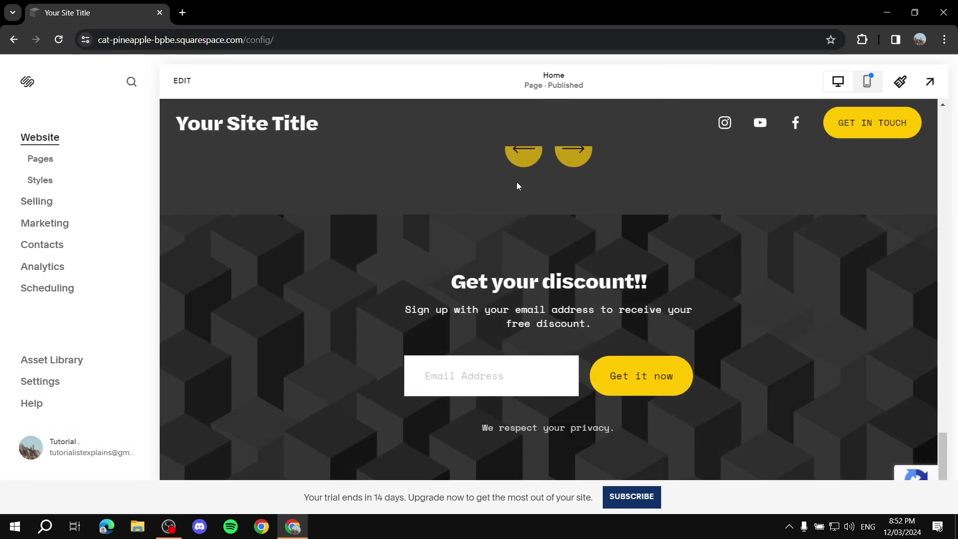
click(182, 81)
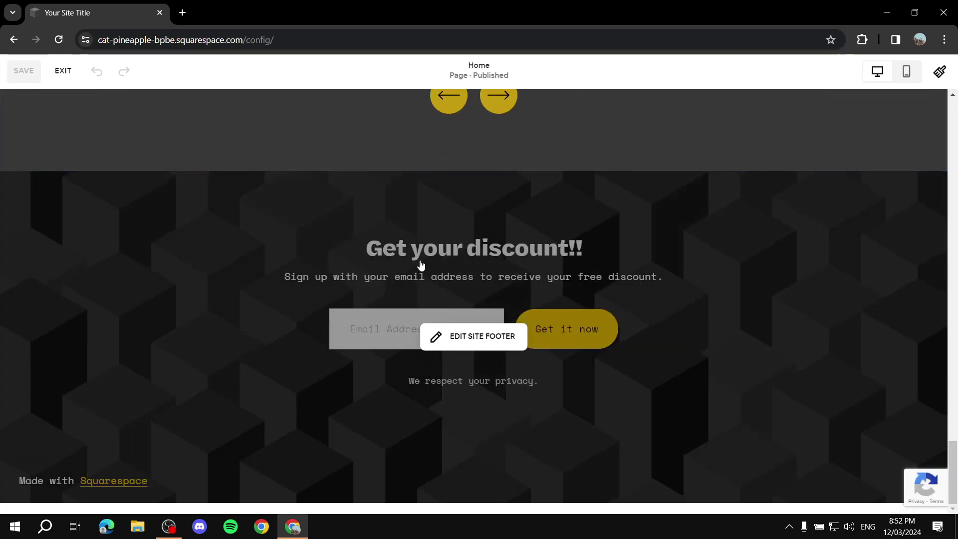
scroll(639, 274, up, 8)
click(852, 389)
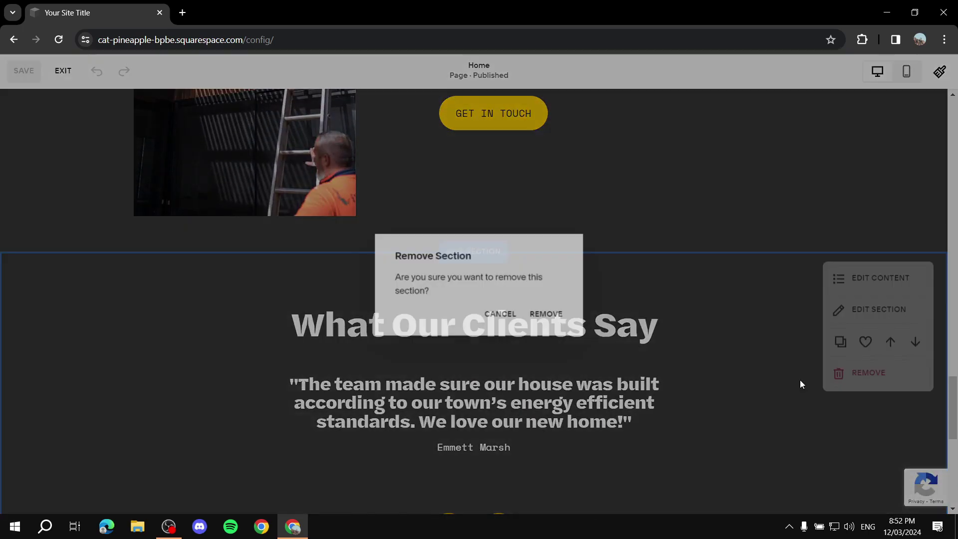
click(556, 317)
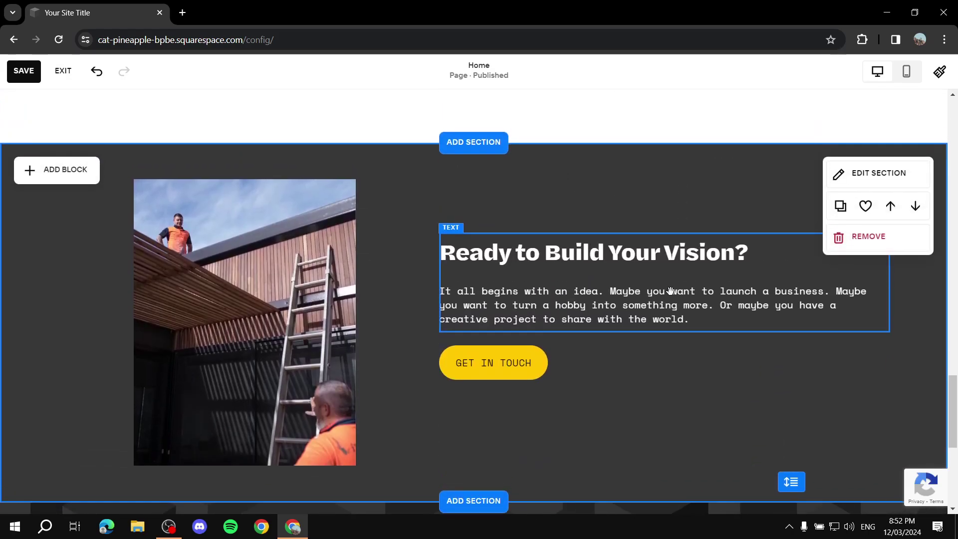
Step: Delete the 'Ready to Build Your Vision?' section and open the site footer for editing
click(863, 240)
click(552, 315)
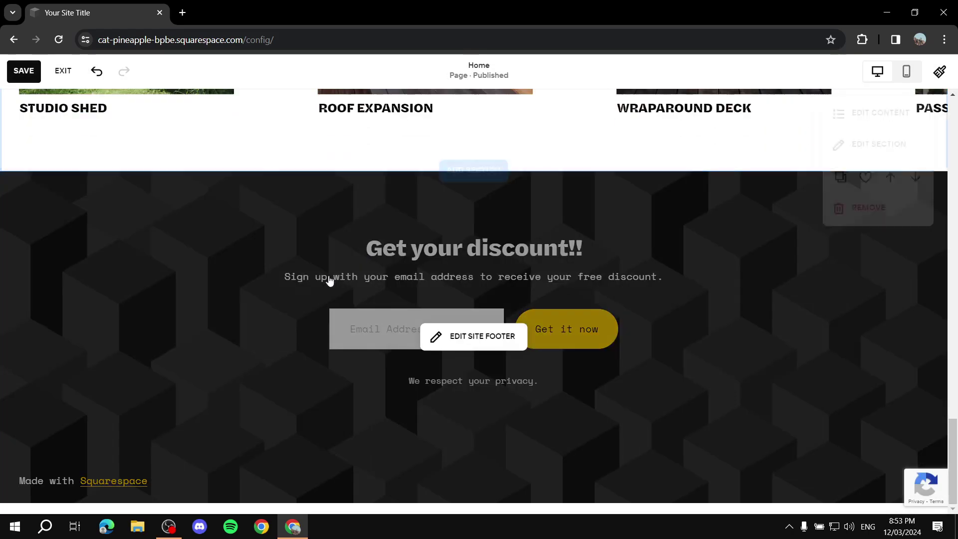
click(481, 337)
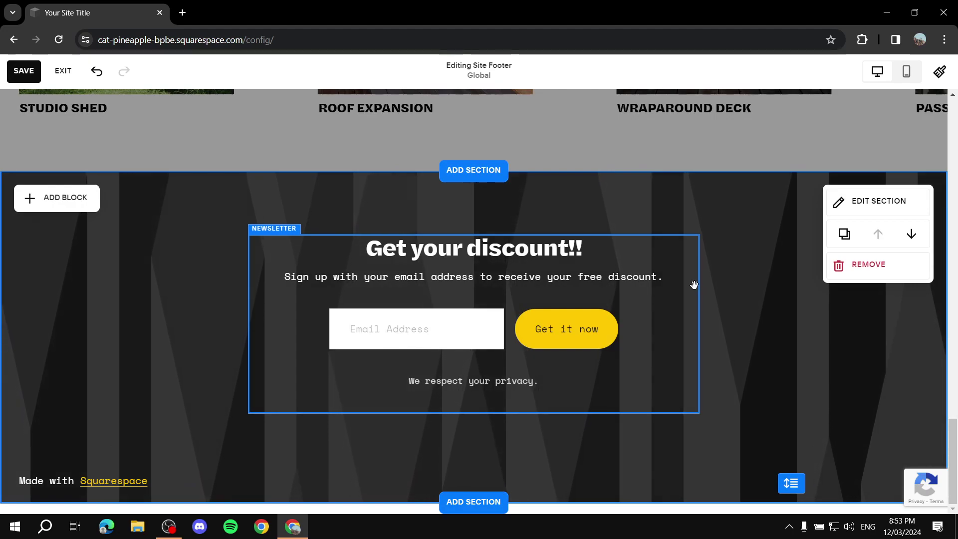
Step: Select the footer newsletter block and open its Storage > Squarespace subscriber settings
click(651, 290)
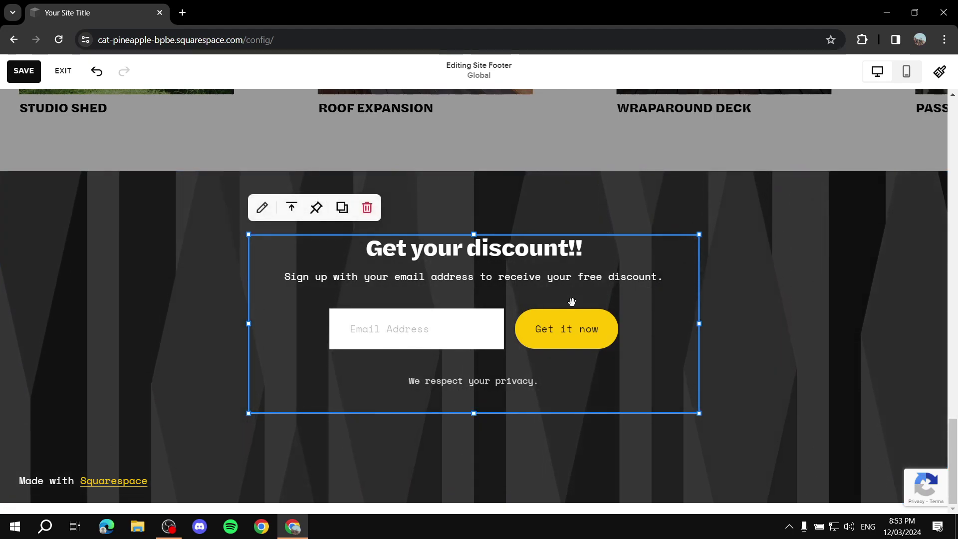
click(262, 207)
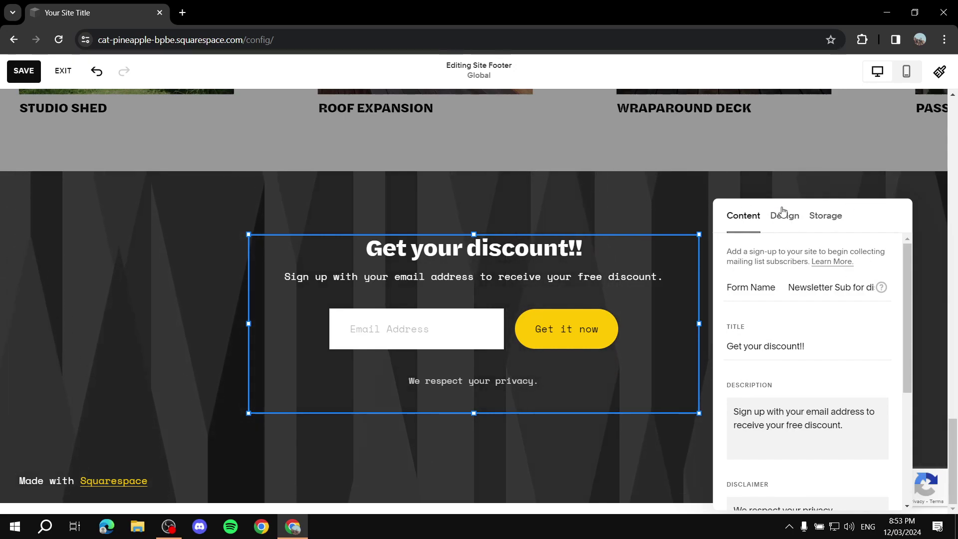
click(835, 224)
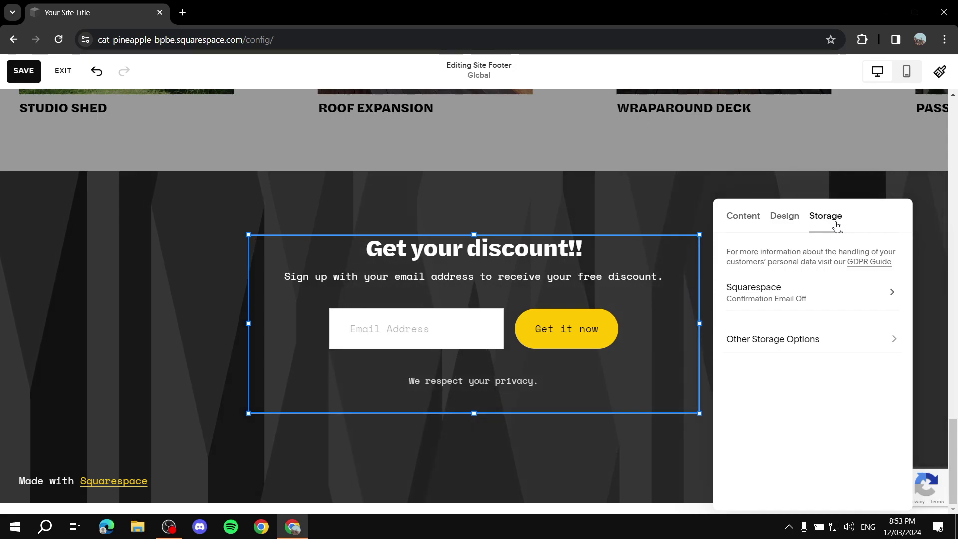
click(856, 298)
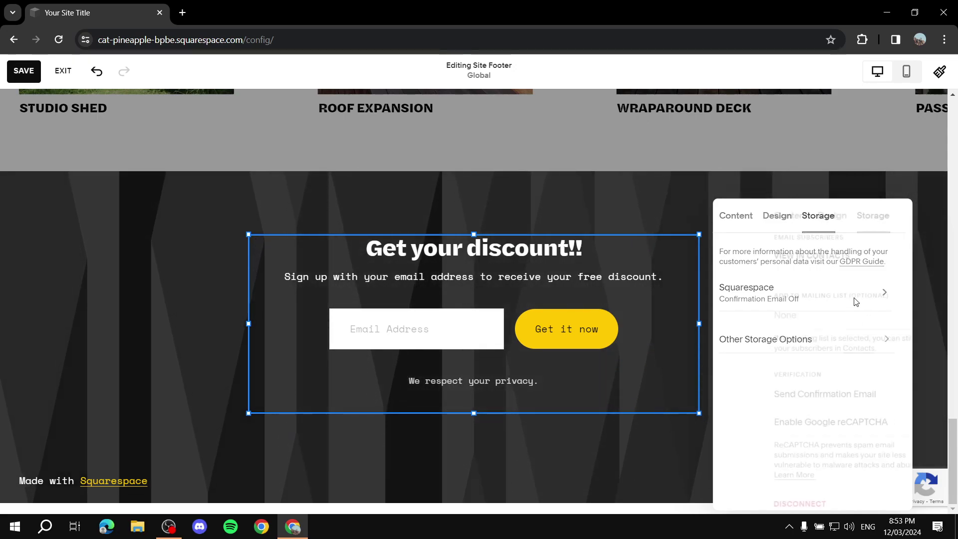
scroll(841, 291, down, 1)
scroll(798, 299, up, 1)
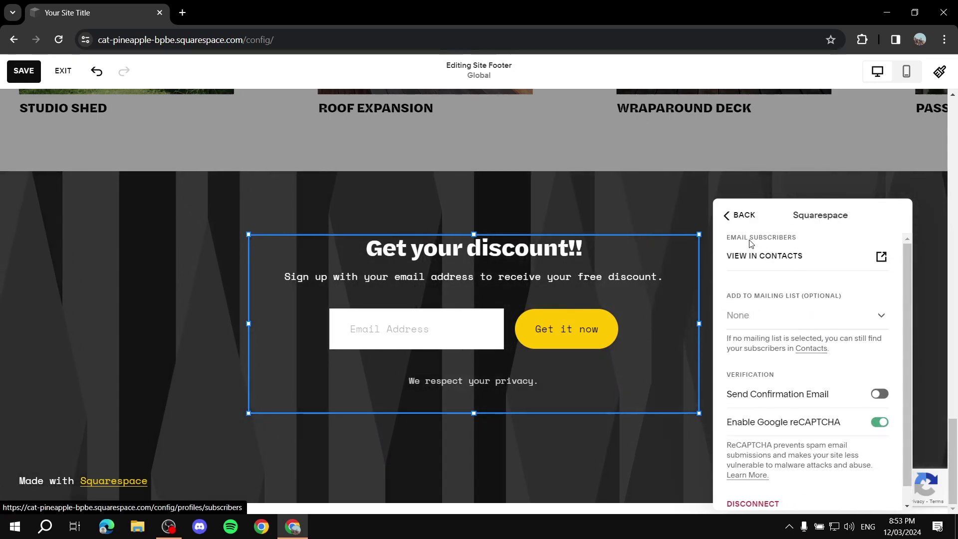
Step: Set the block's Squarespace storage to add sign-ups to 'Discount newsletter', then leave footer editing
click(725, 218)
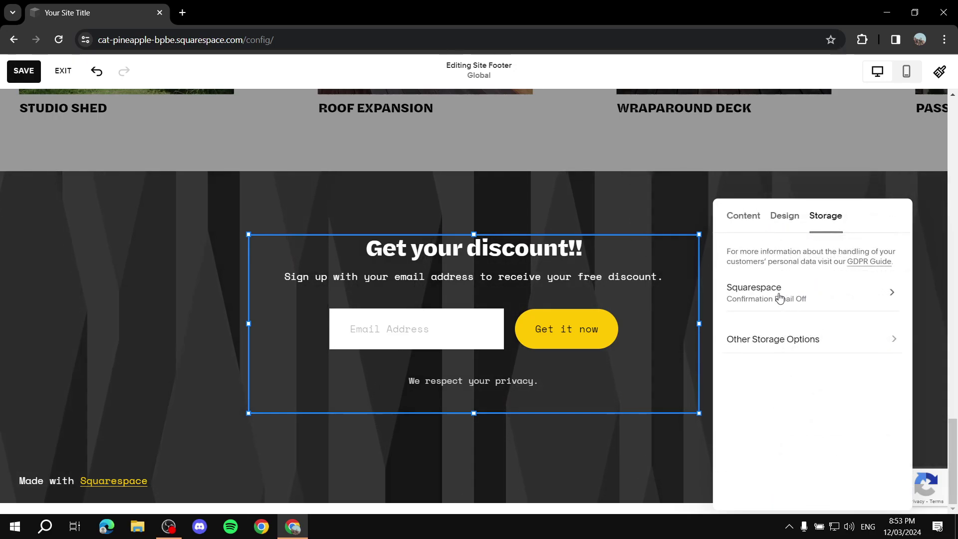
click(840, 295)
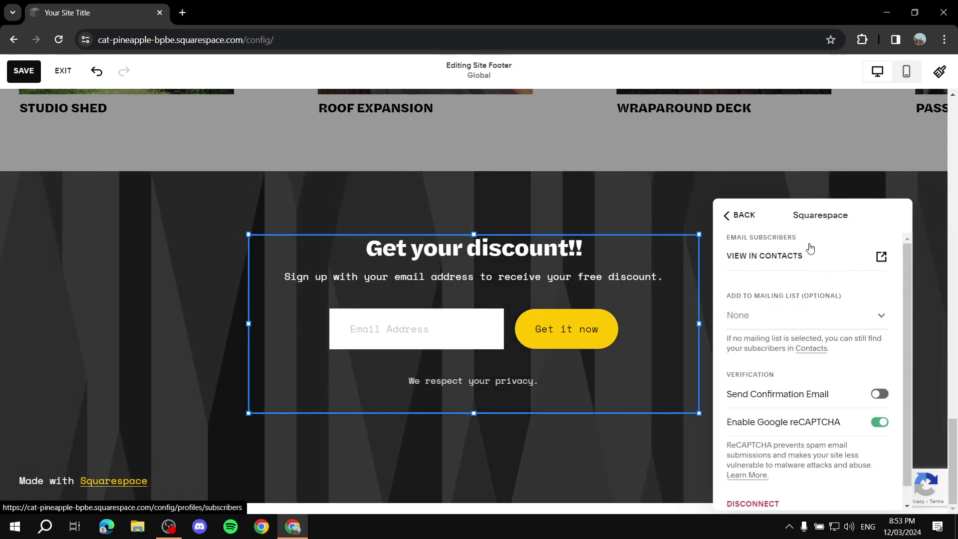
scroll(809, 345, down, 1)
scroll(809, 343, up, 1)
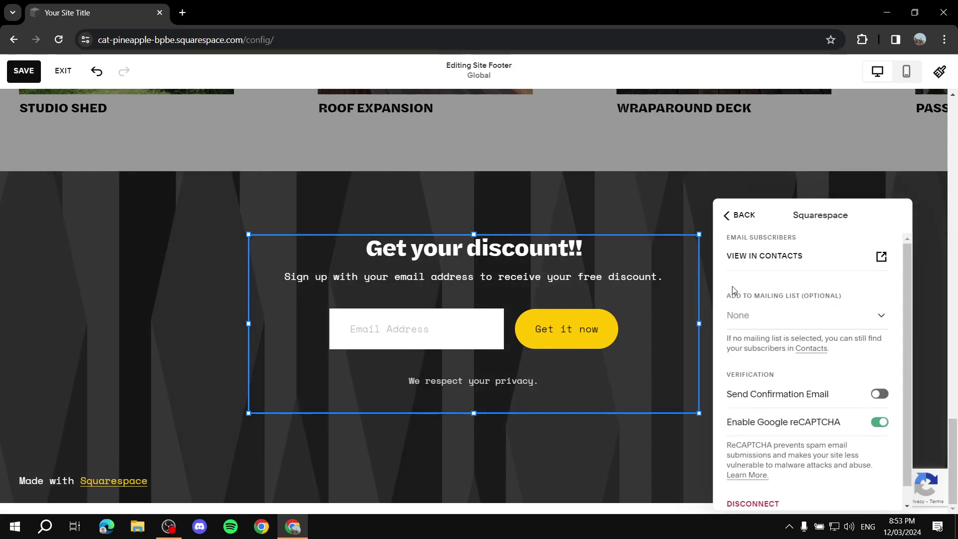
drag(726, 296, 849, 298)
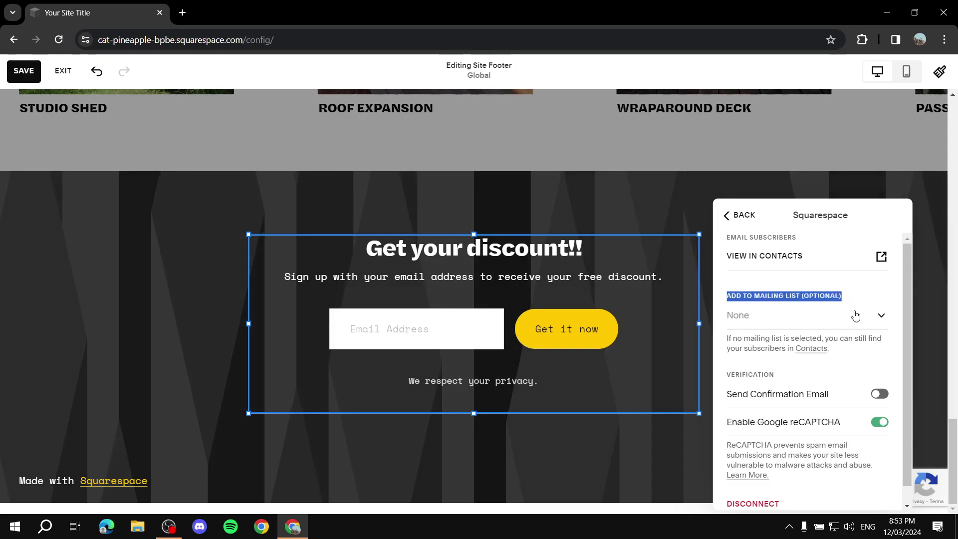
click(848, 315)
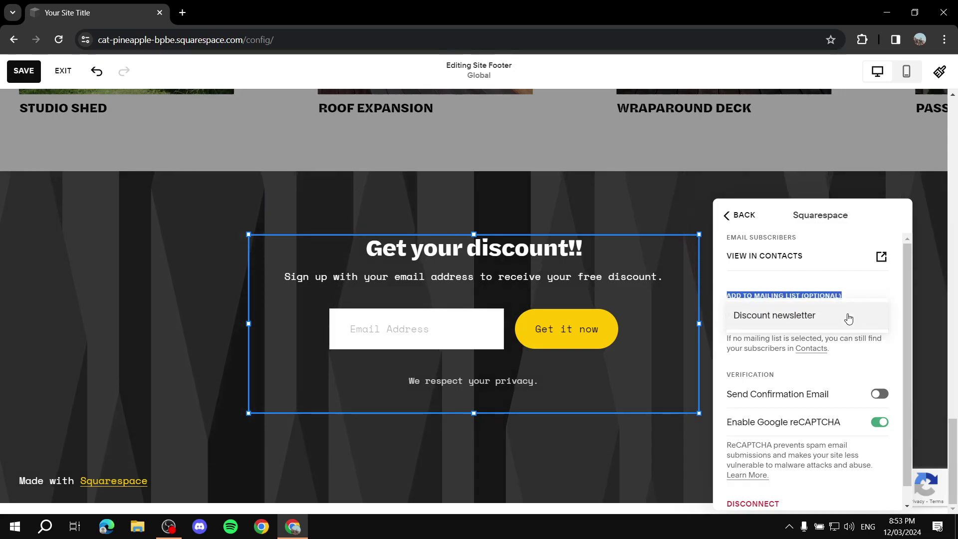
click(785, 319)
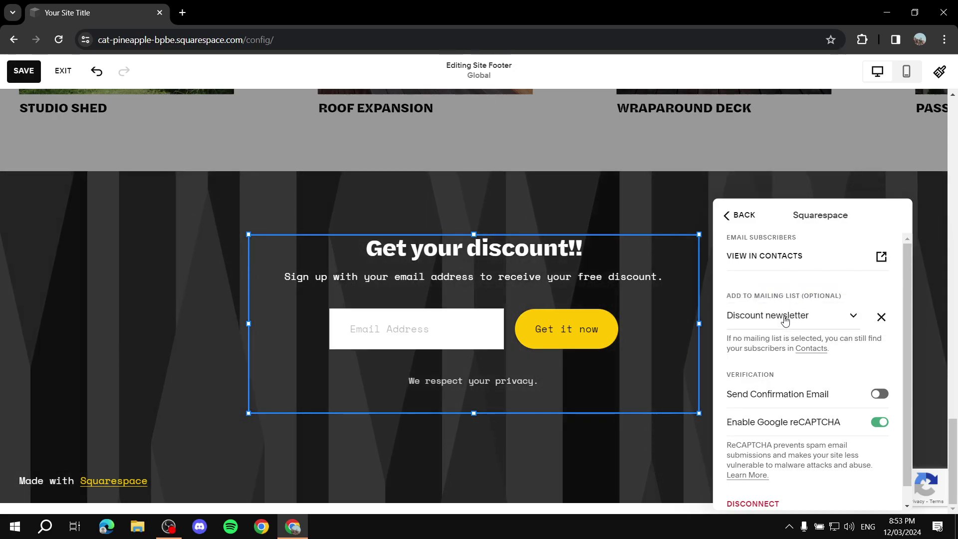
click(734, 214)
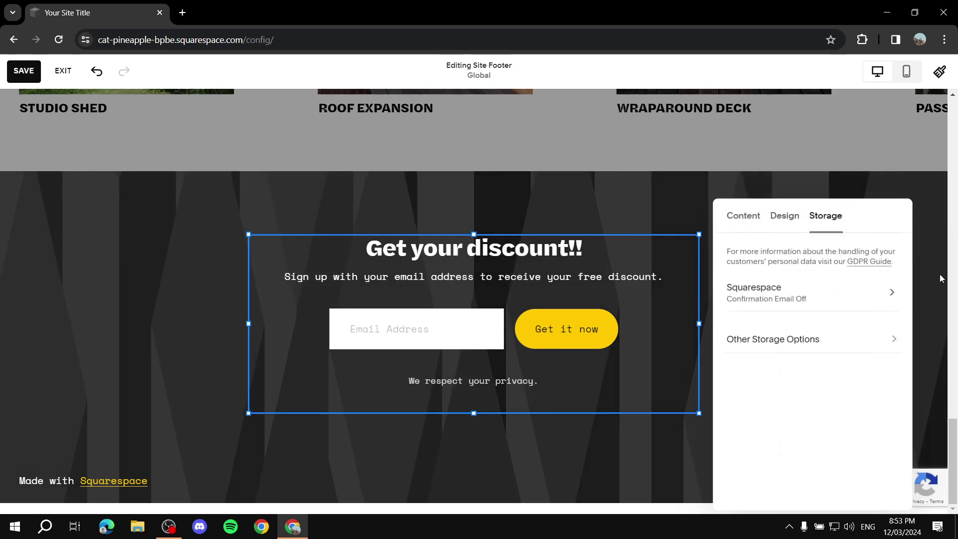
click(659, 155)
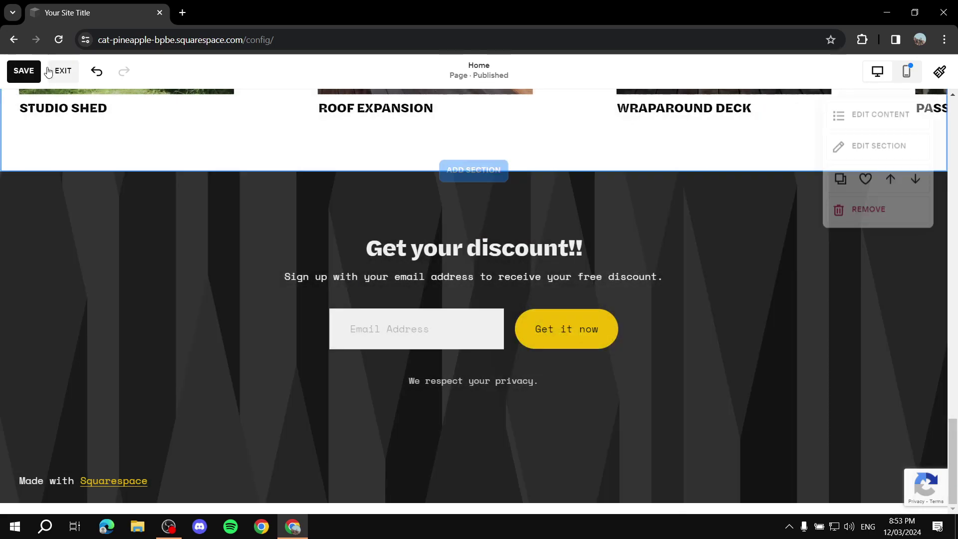
Step: Save the site changes, exit the editor, and go to Marketing
click(23, 70)
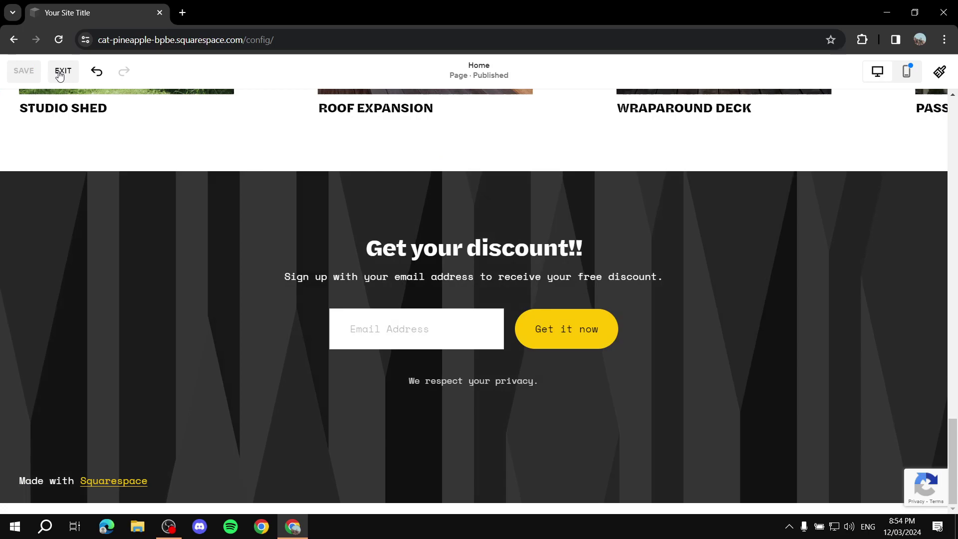
click(60, 70)
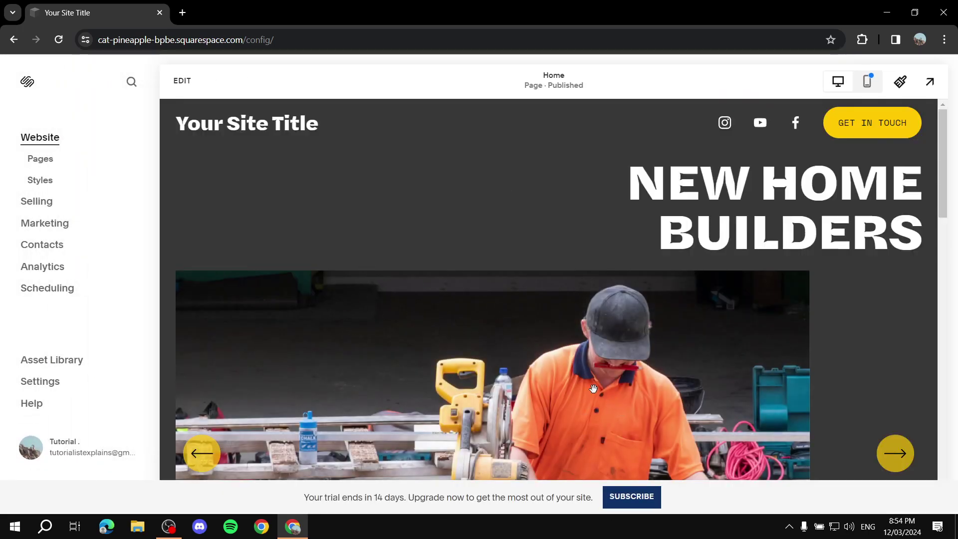
click(50, 225)
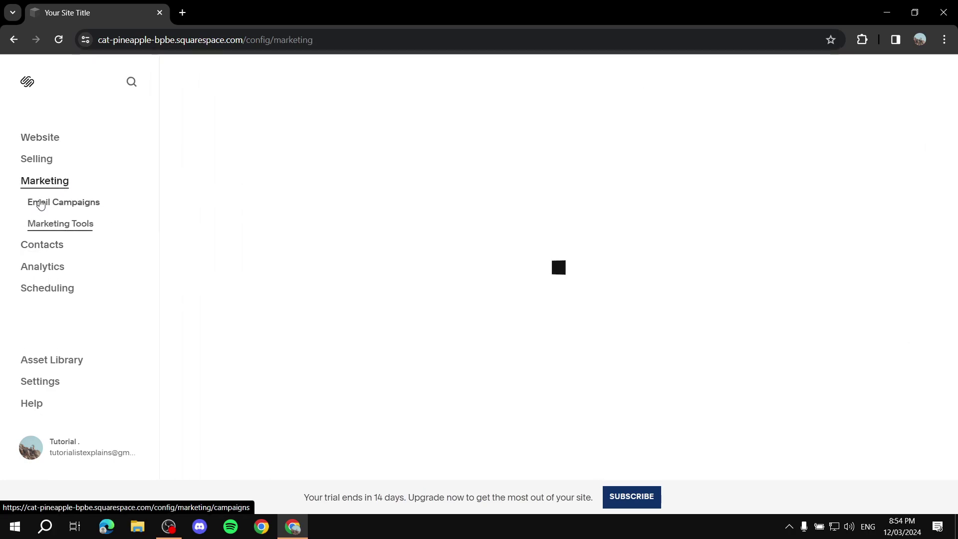
Step: Open Email Campaigns and look at the Add sender details setup
click(43, 202)
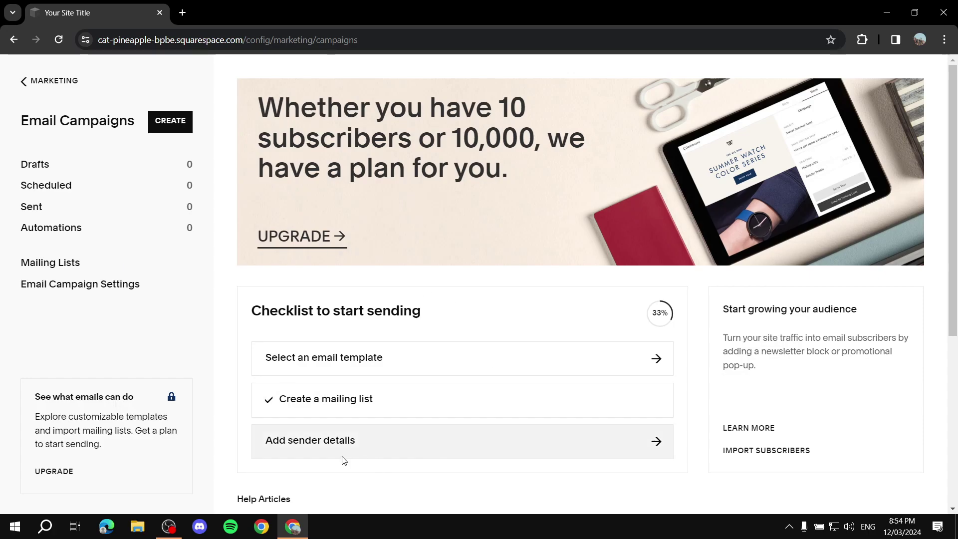
click(333, 441)
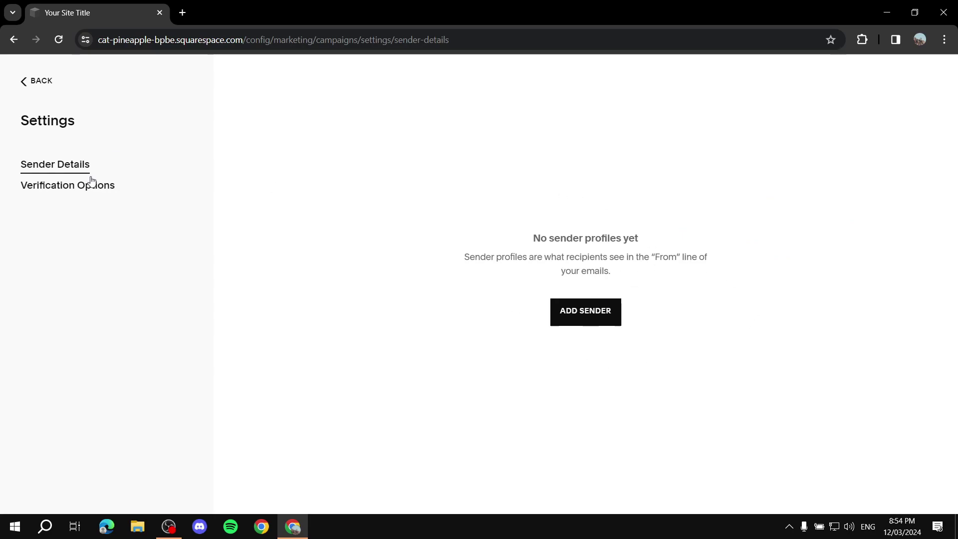
click(33, 84)
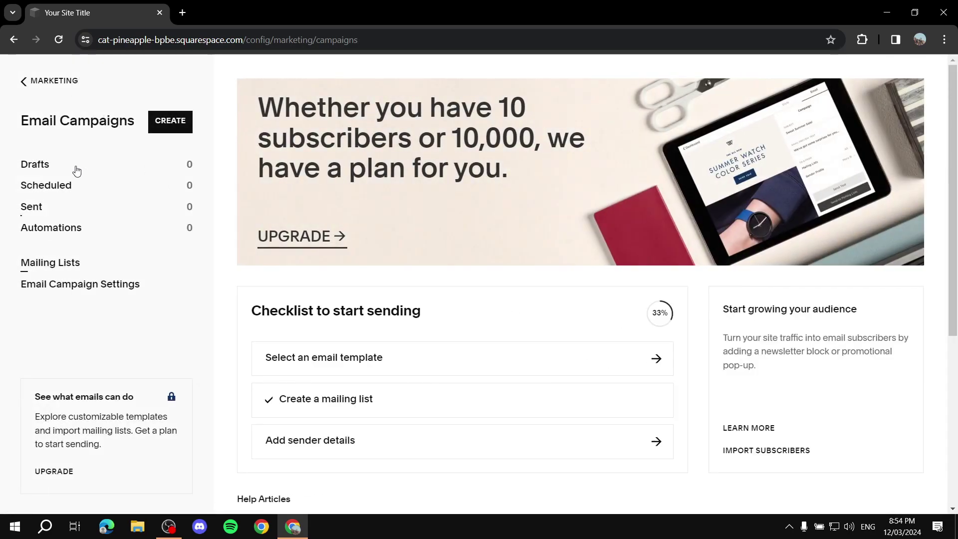
Step: Open Automations and start adding a new automated campaign
click(49, 229)
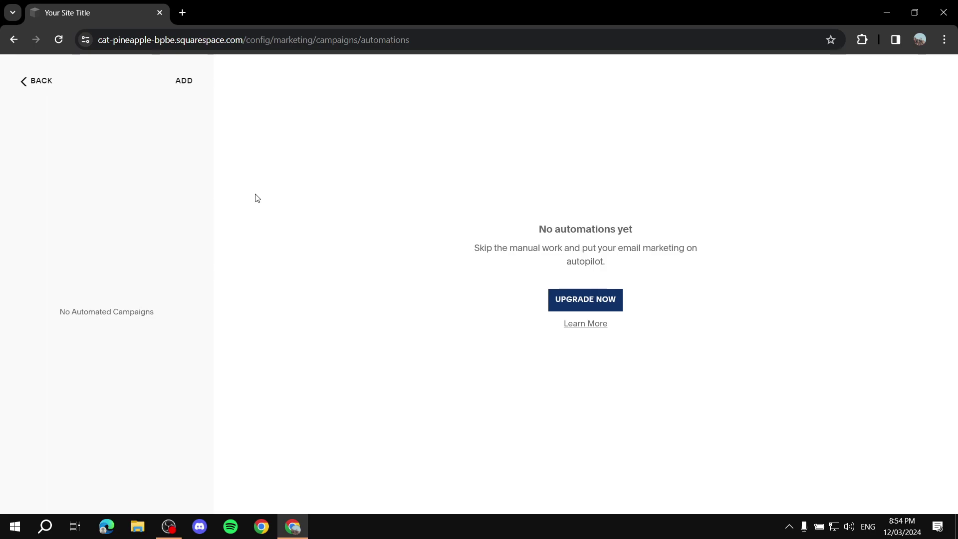
click(22, 82)
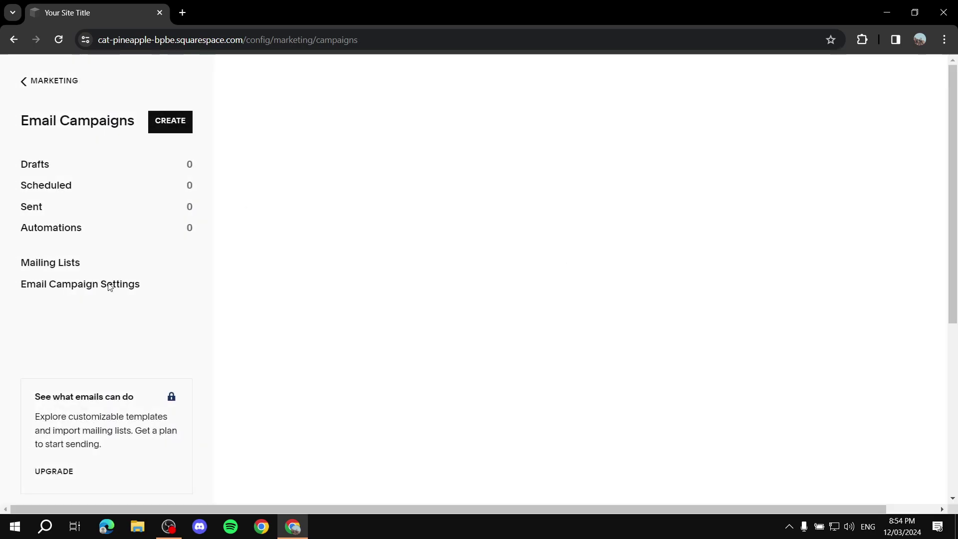
click(59, 229)
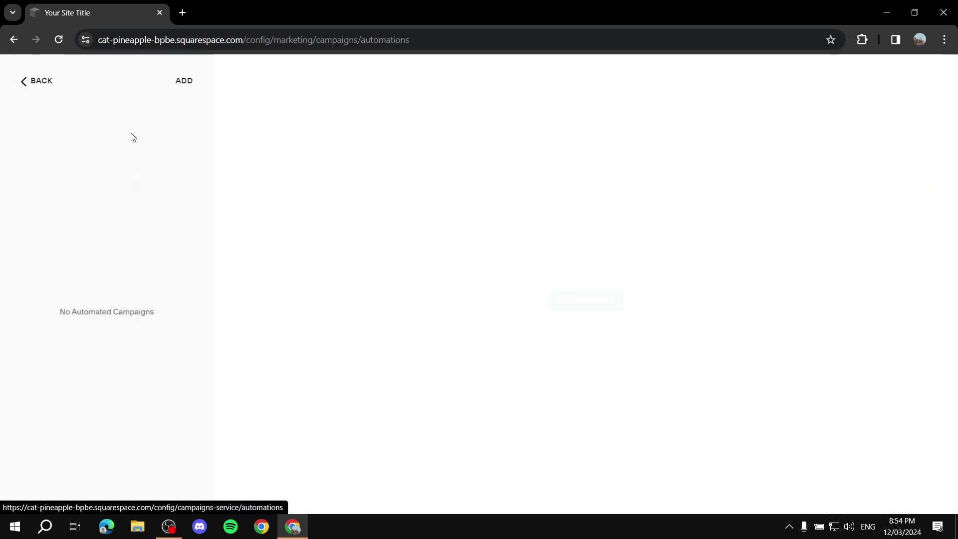
click(184, 82)
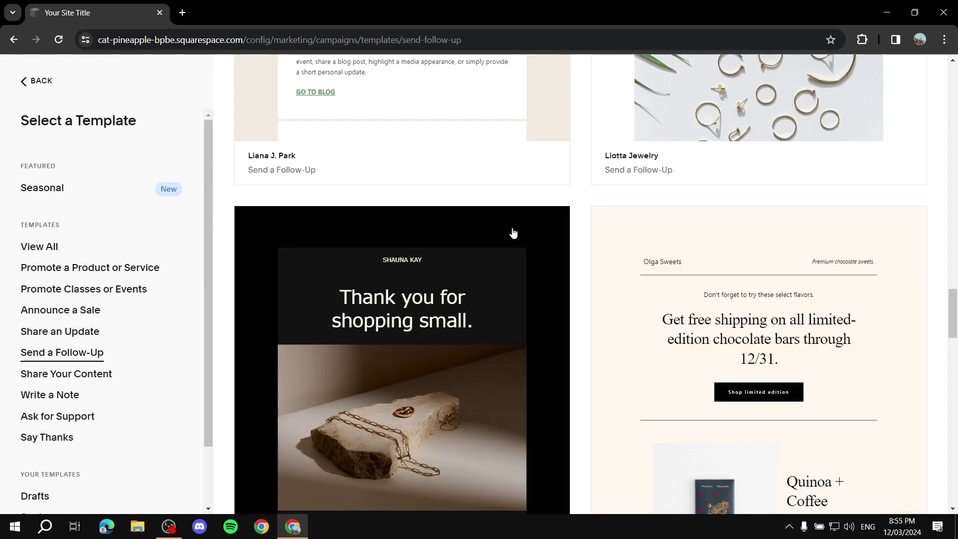
Step: Preview the 'Thank you for shopping small' follow-up template and scroll through it
click(491, 267)
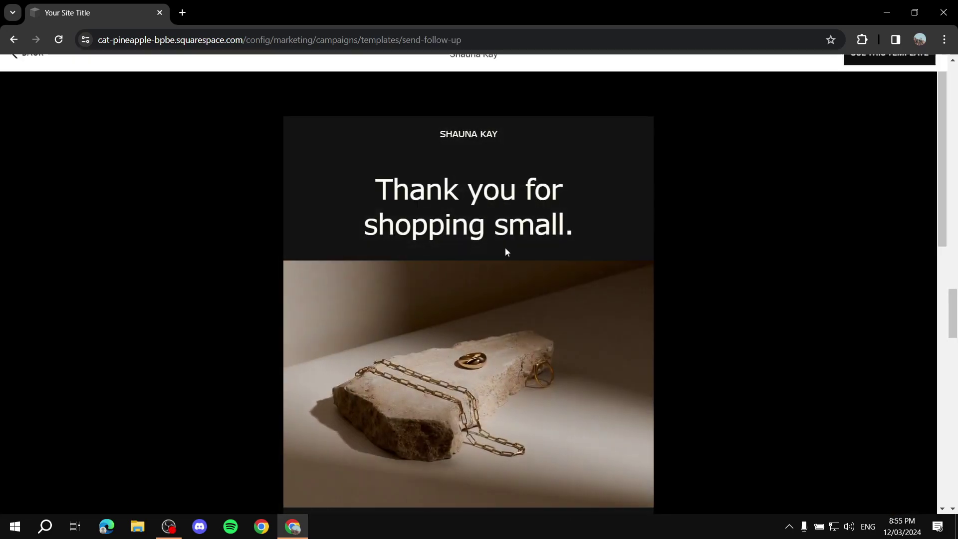
scroll(471, 216, down, 13)
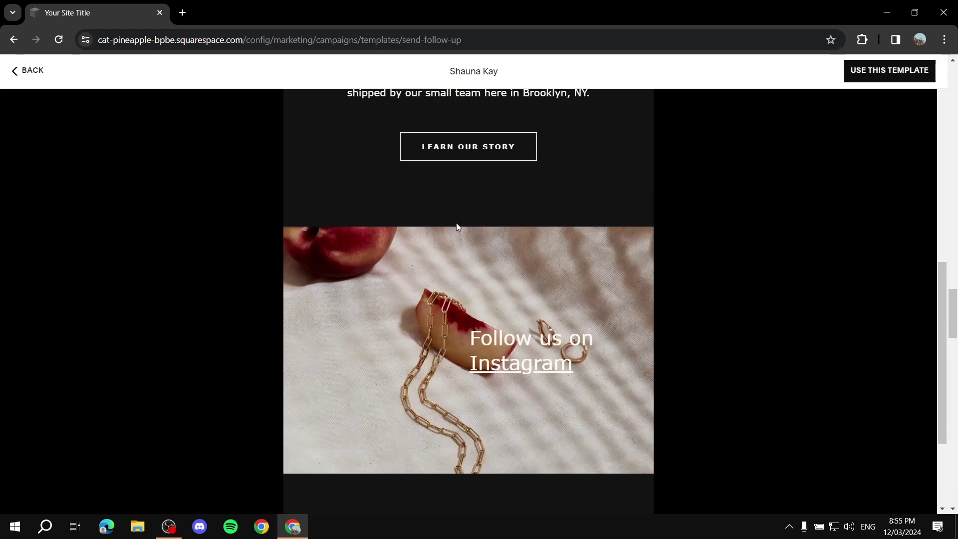
scroll(615, 223, up, 13)
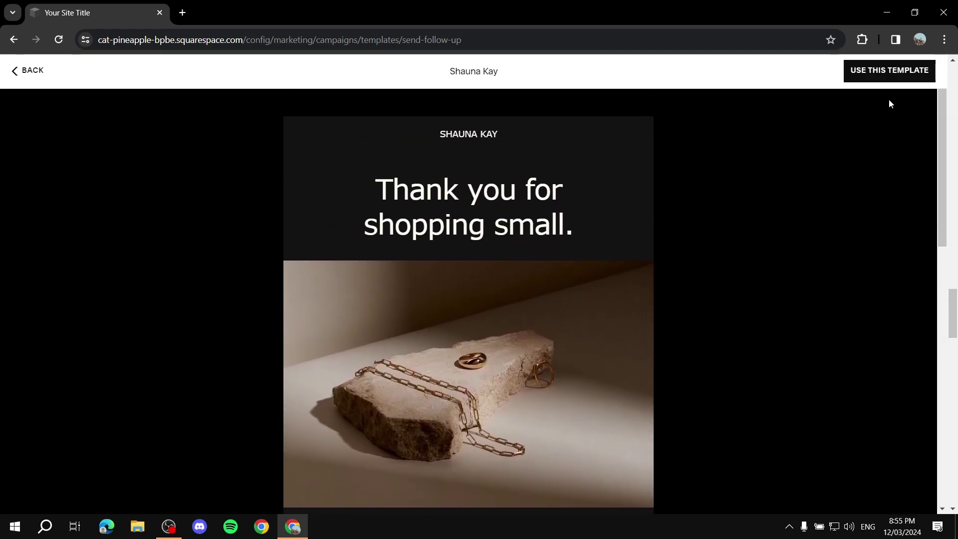